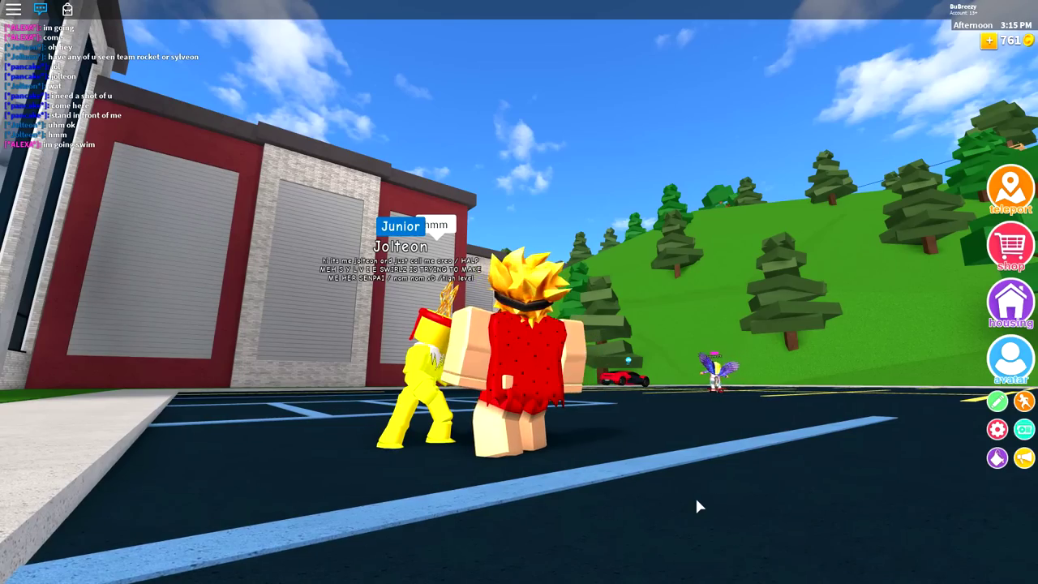
Send 'ty' in the chat to thank the other players
type("ty")
key("Return")
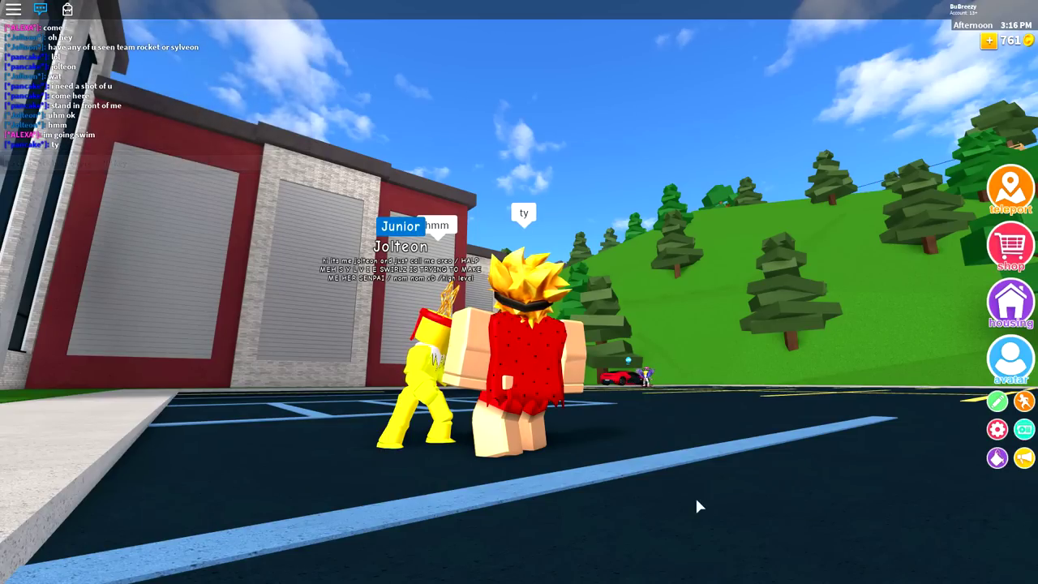
key("s")
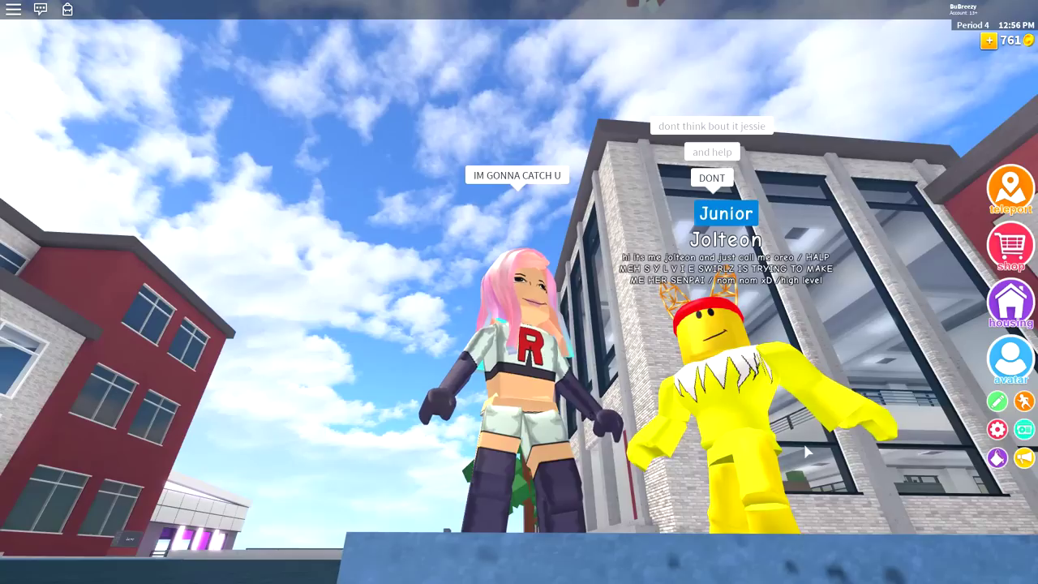
Run the avatar into the school building and down the locker hallway
key("w")
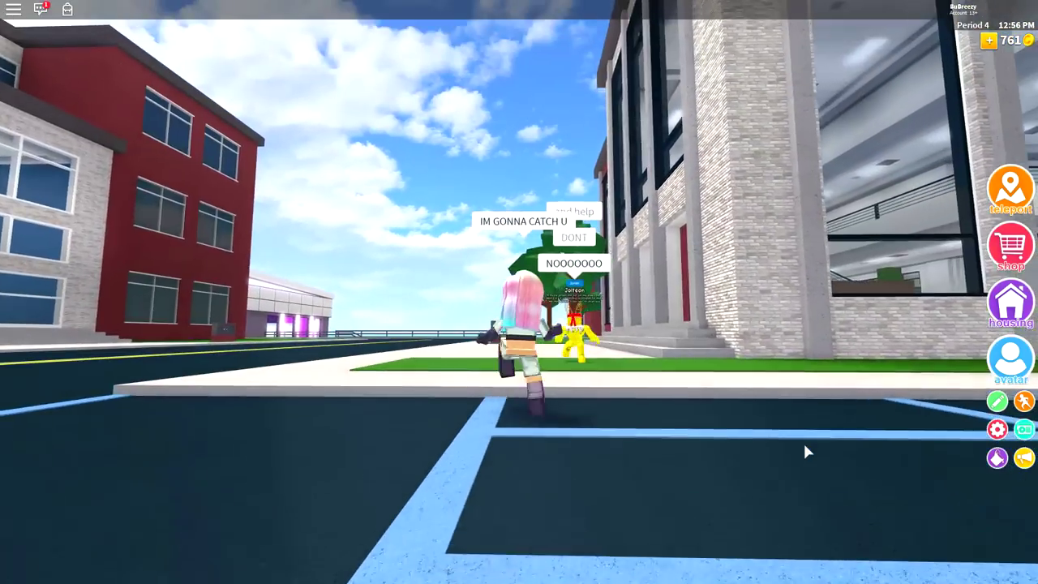
key("w")
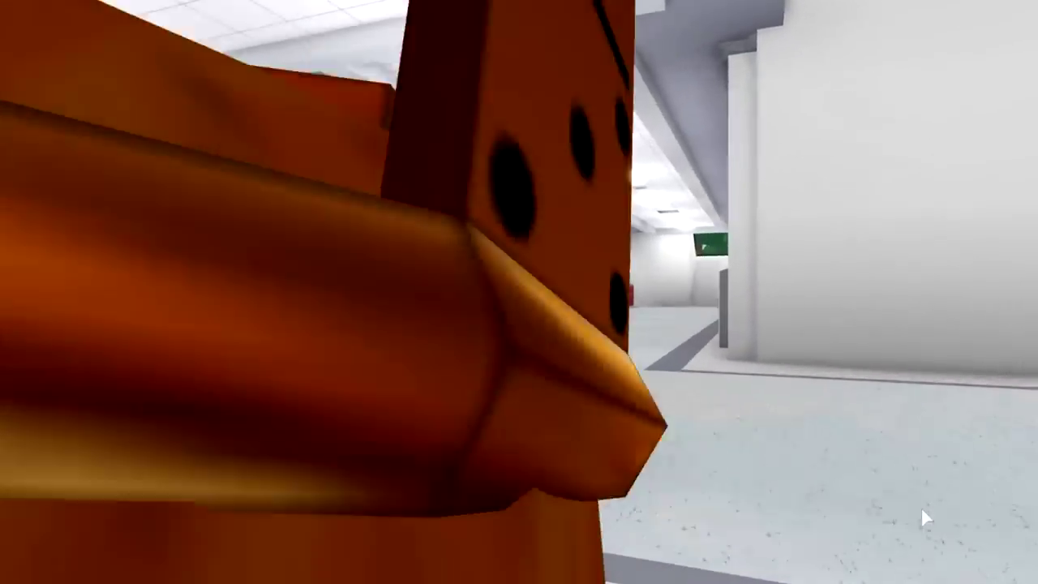
key("w")
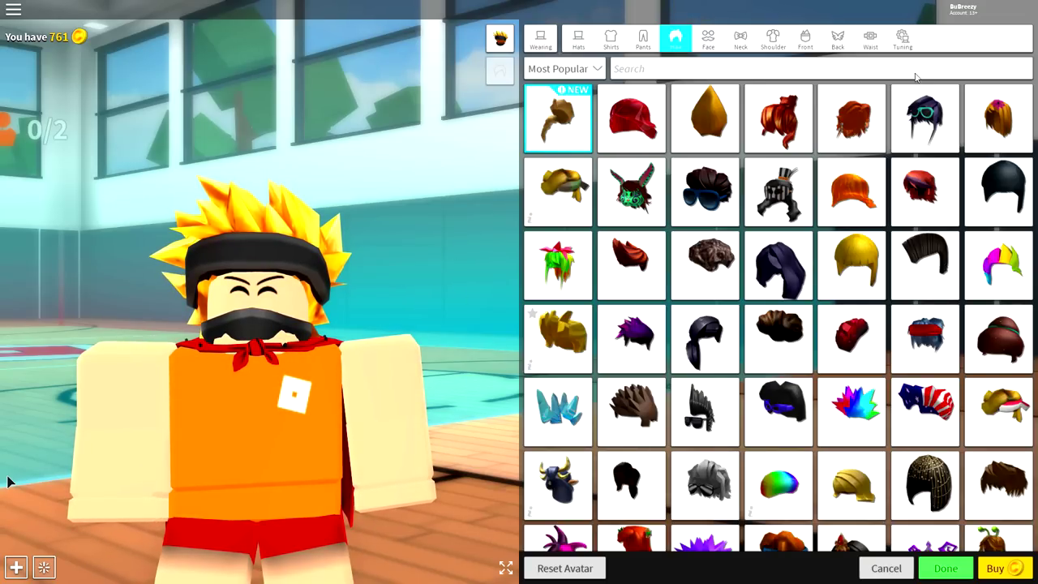
Remove the Cool Blond Hair from the worn items and rotate the preview to a side view
left_click(903, 41)
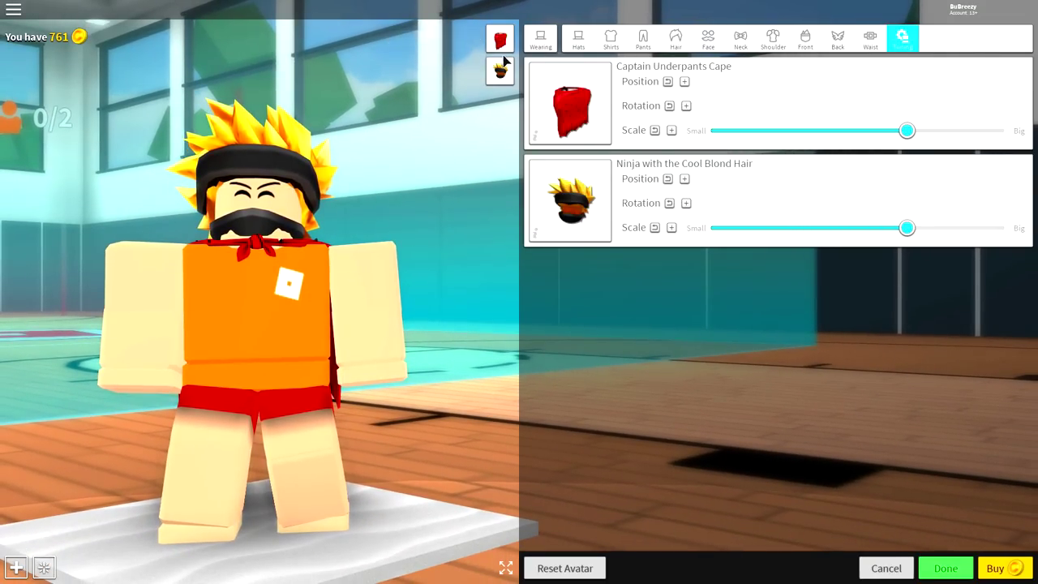
left_click(500, 72)
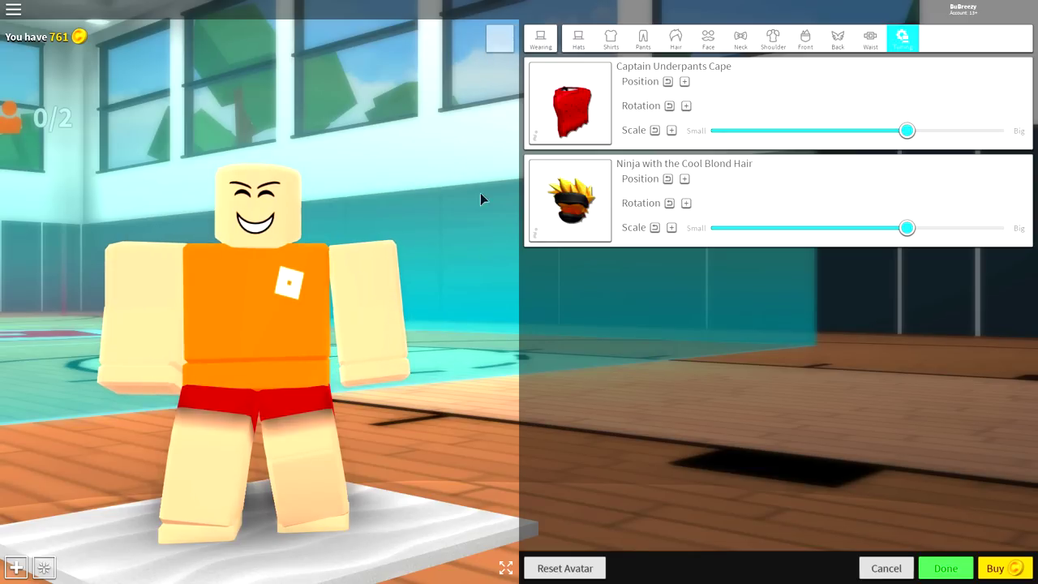
mouse_move(197, 304)
left_mouse_down()
mouse_move(482, 328)
mouse_move(364, 336)
left_mouse_up()
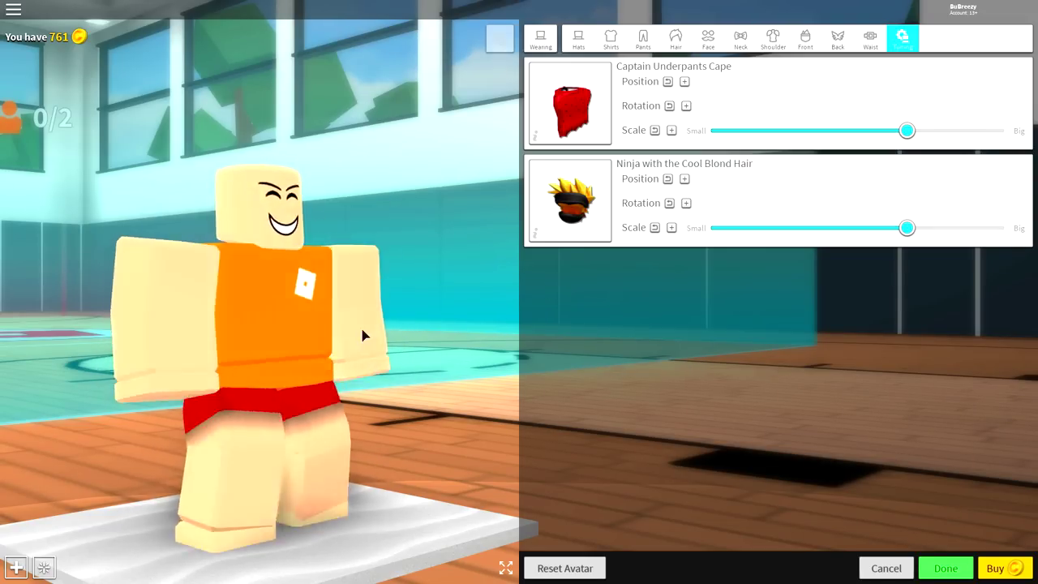
mouse_move(364, 332)
left_mouse_down()
mouse_move(378, 290)
mouse_move(271, 364)
mouse_move(422, 199)
left_mouse_up()
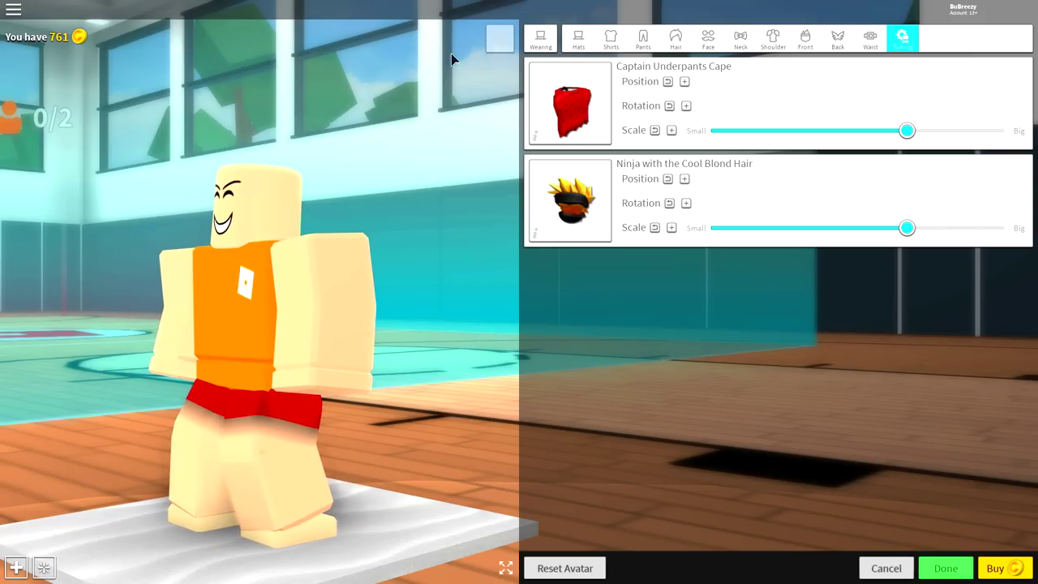
left_click(543, 41)
Equip the 'woman' right arm, left arm, torso, right leg and left leg
left_click(577, 41)
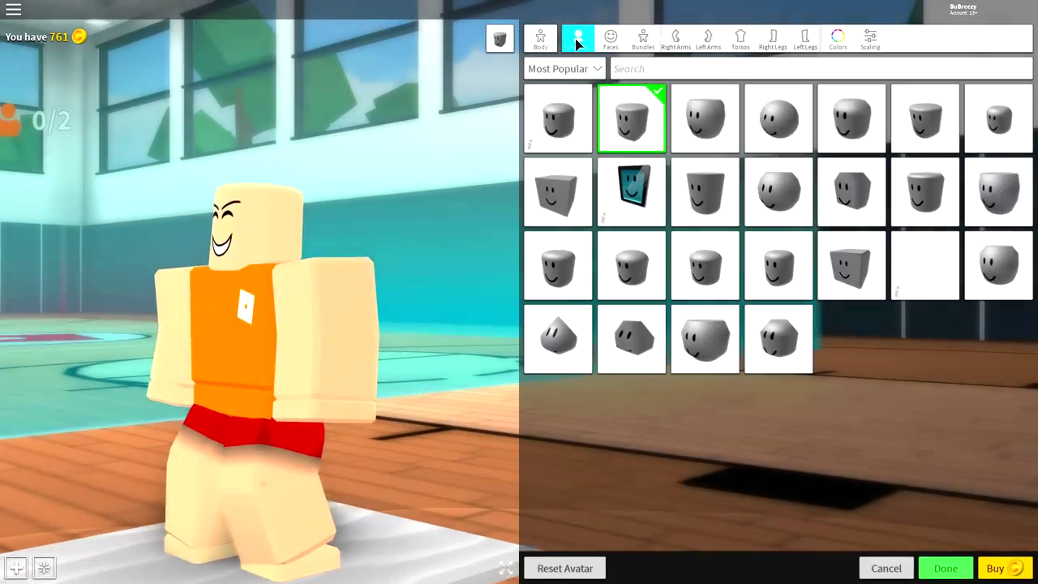
left_click(675, 39)
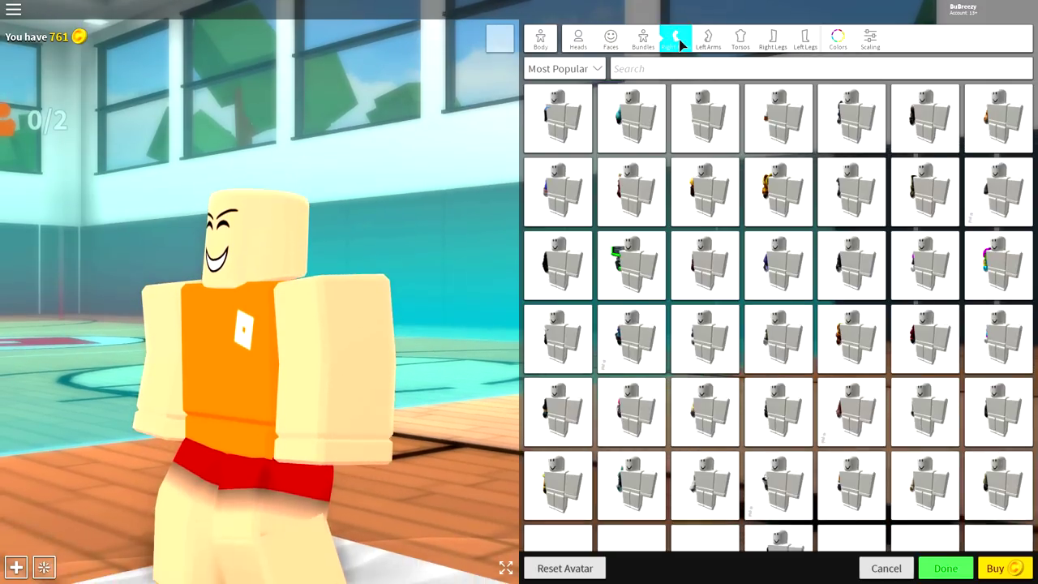
left_click(673, 69)
type("woman")
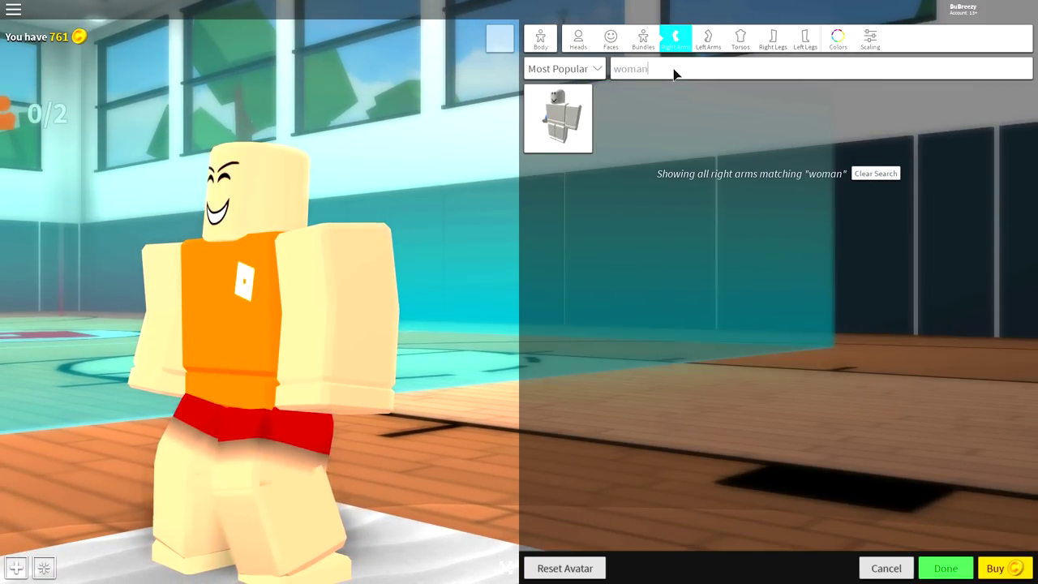
left_click(568, 121)
left_click(707, 39)
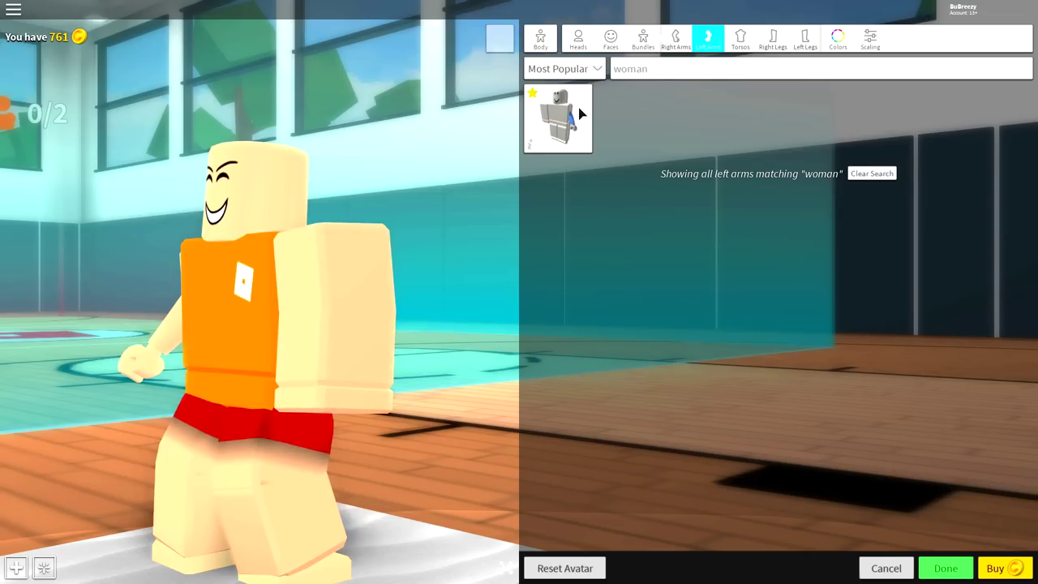
left_click(559, 118)
left_click(739, 39)
left_click(559, 118)
left_click(772, 39)
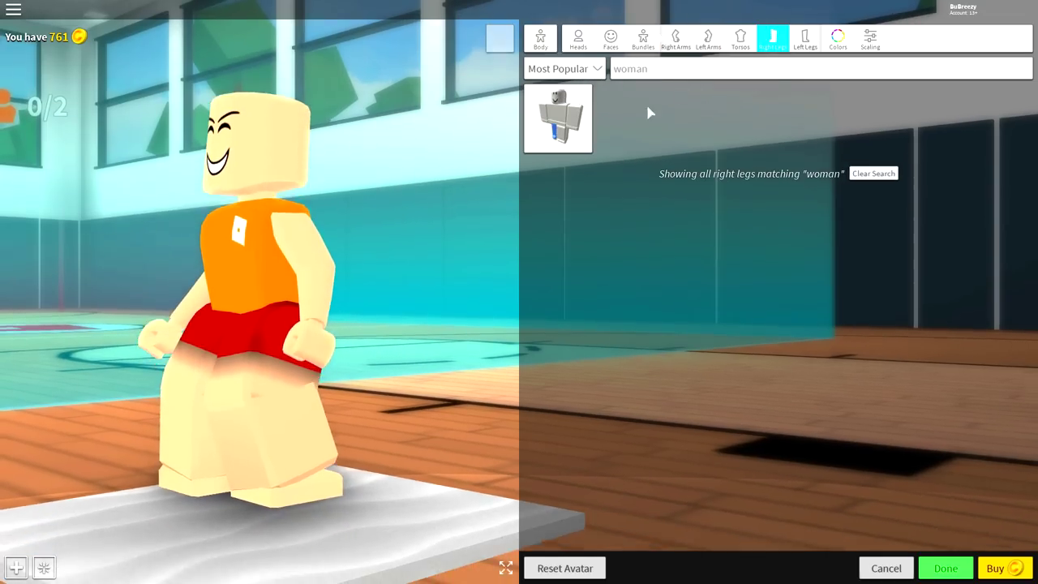
left_click(560, 118)
left_click(804, 39)
left_click(579, 122)
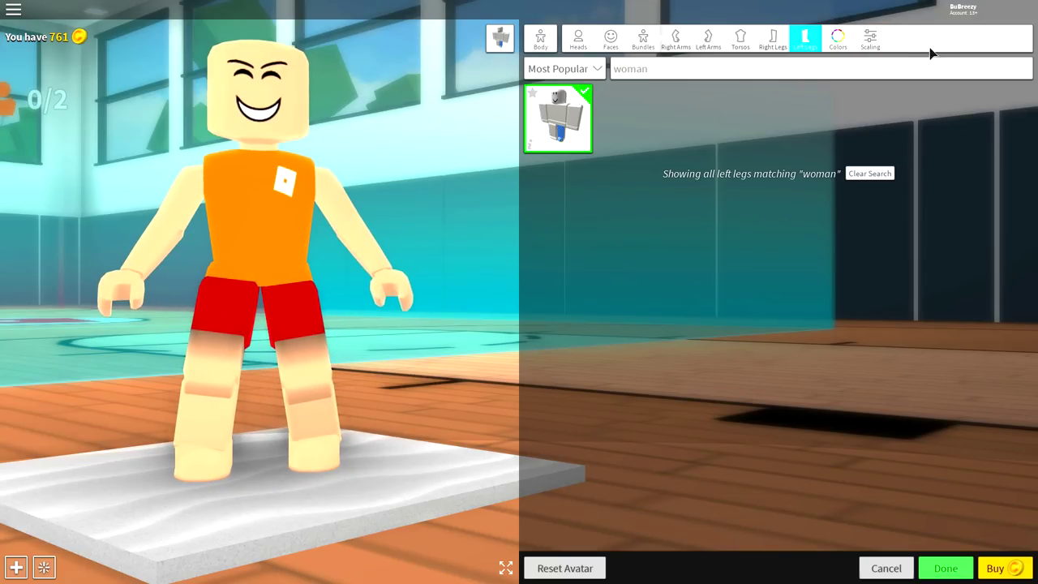
Raise the Height and Width scaling sliders to make the avatar taller and broader
left_click(870, 37)
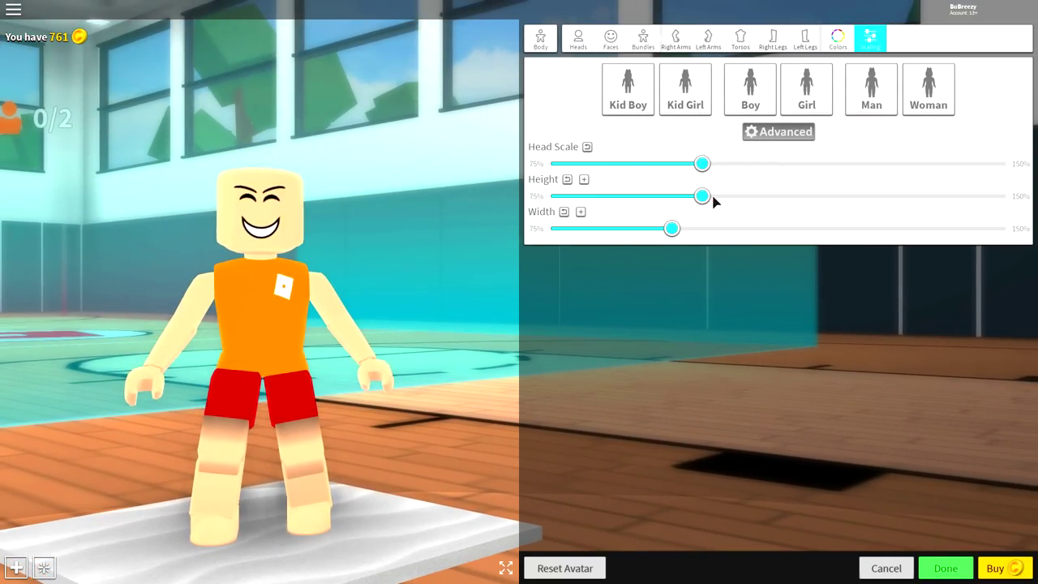
left_click_drag(712, 197, 733, 197)
mouse_move(676, 230)
left_mouse_down()
mouse_move(738, 230)
mouse_move(624, 231)
left_mouse_up()
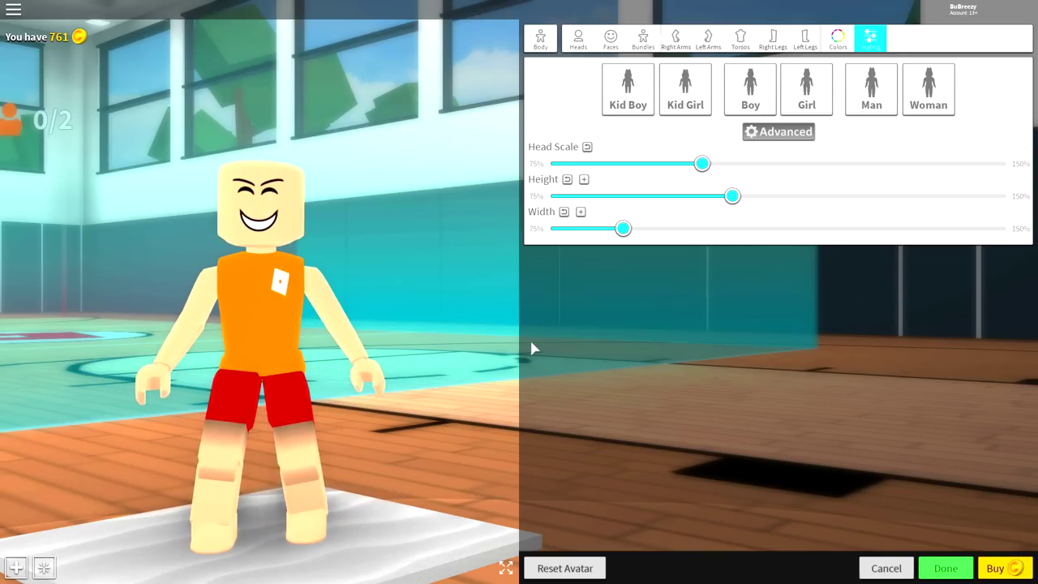
mouse_move(621, 230)
left_mouse_down()
mouse_move(801, 268)
mouse_move(795, 278)
mouse_move(616, 270)
mouse_move(593, 283)
mouse_move(619, 262)
mouse_move(715, 251)
mouse_move(743, 236)
left_mouse_up()
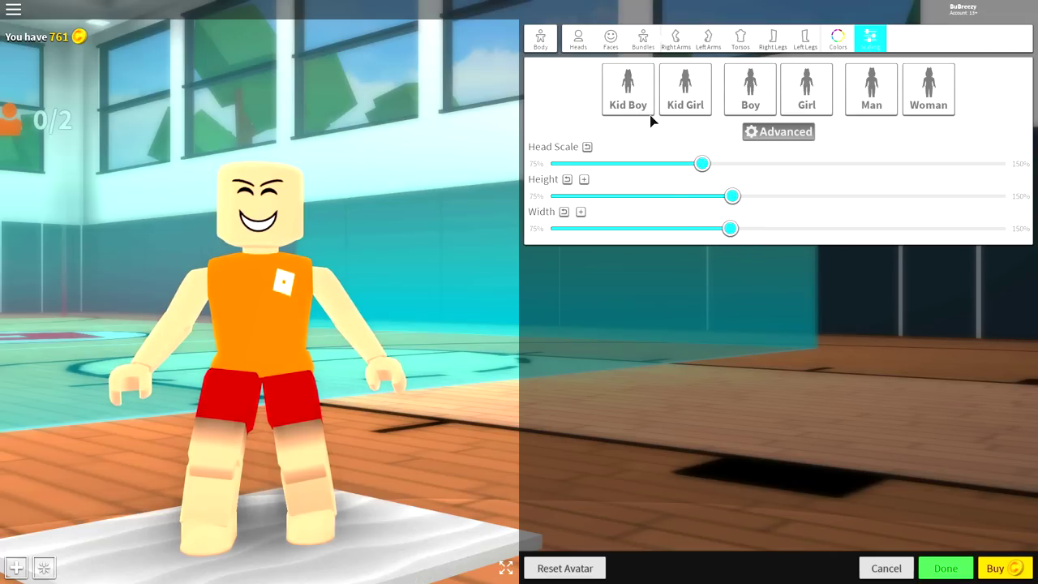
Wear custom shirt 222392057, the white top with a red R
left_click(539, 42)
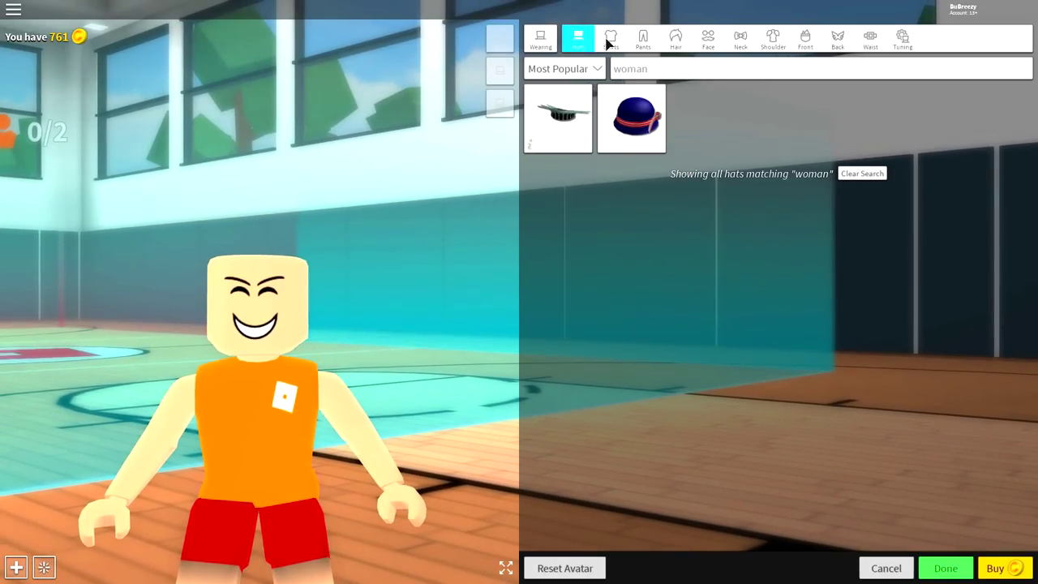
left_click(608, 41)
left_click(642, 71)
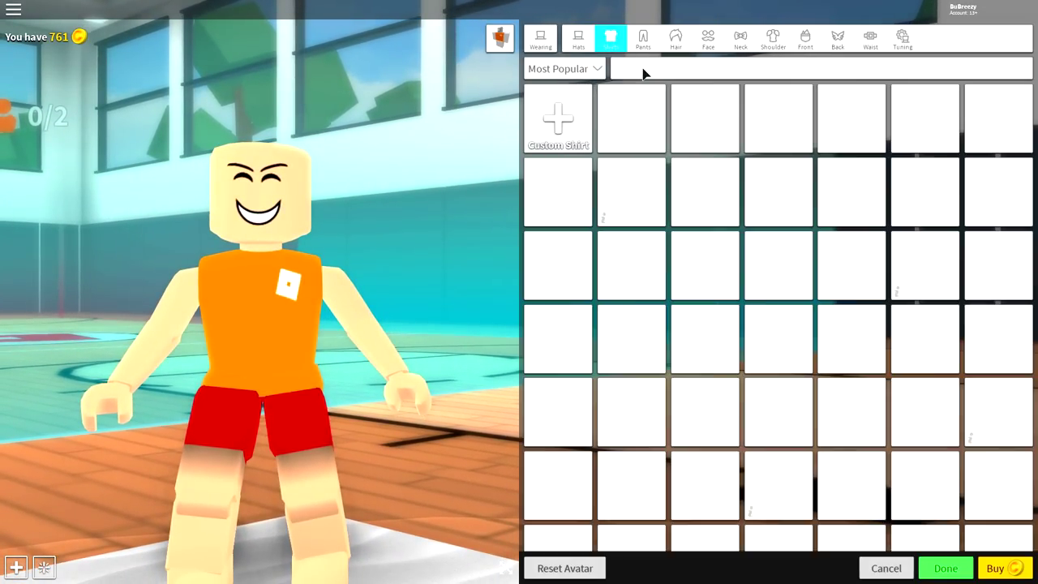
left_click(541, 99)
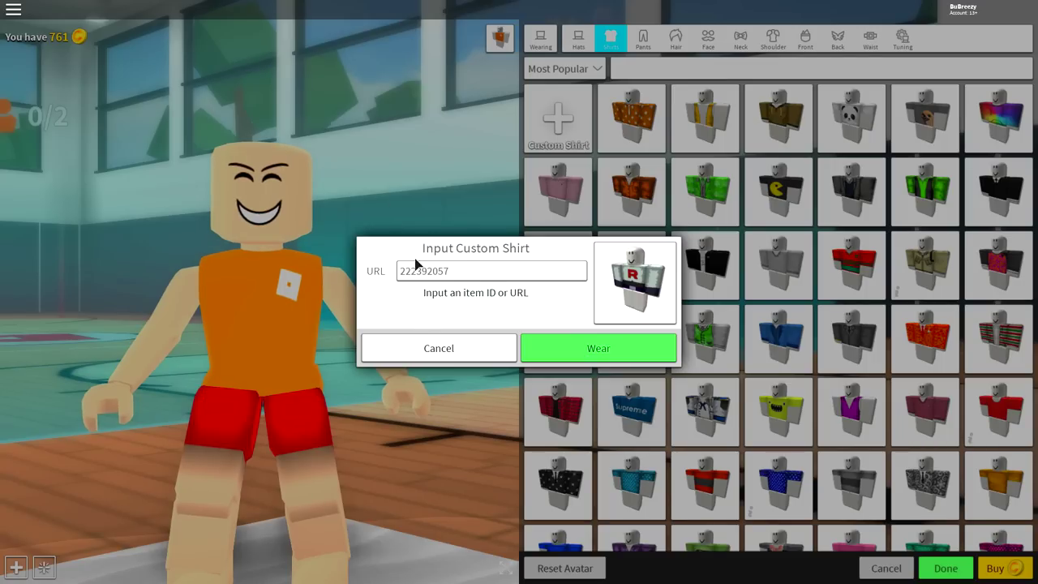
left_click(593, 354)
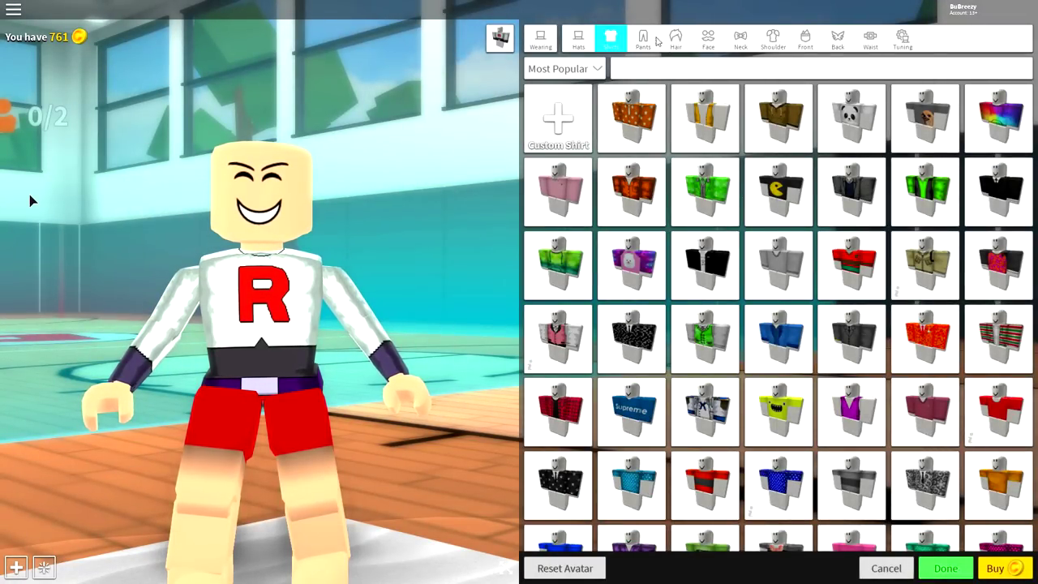
left_click(643, 39)
Wear custom pants 222392140, white with purple boots, replacing the red shorts
left_click(563, 146)
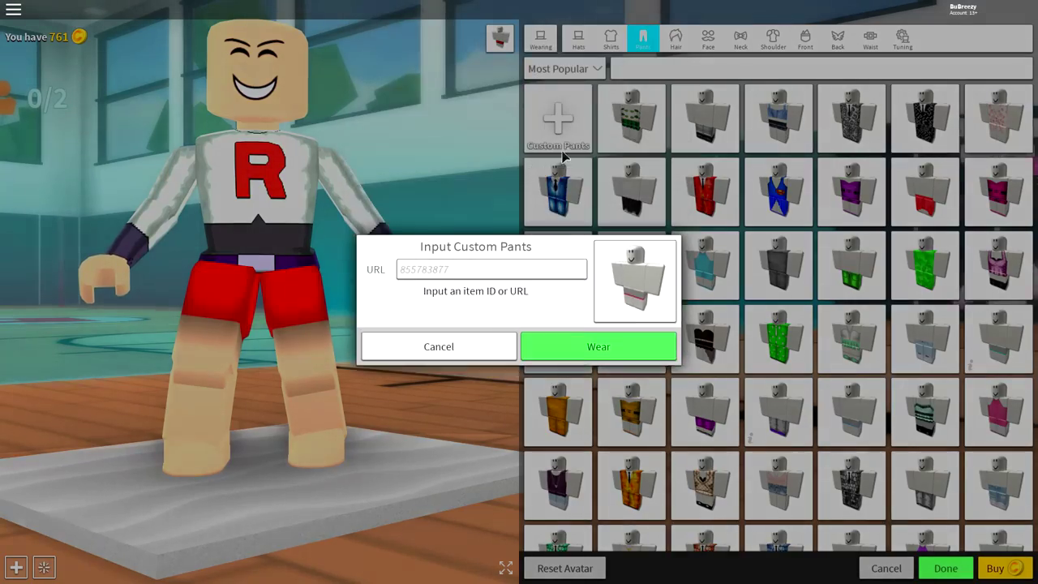
left_click(487, 270)
key("ctrl+v")
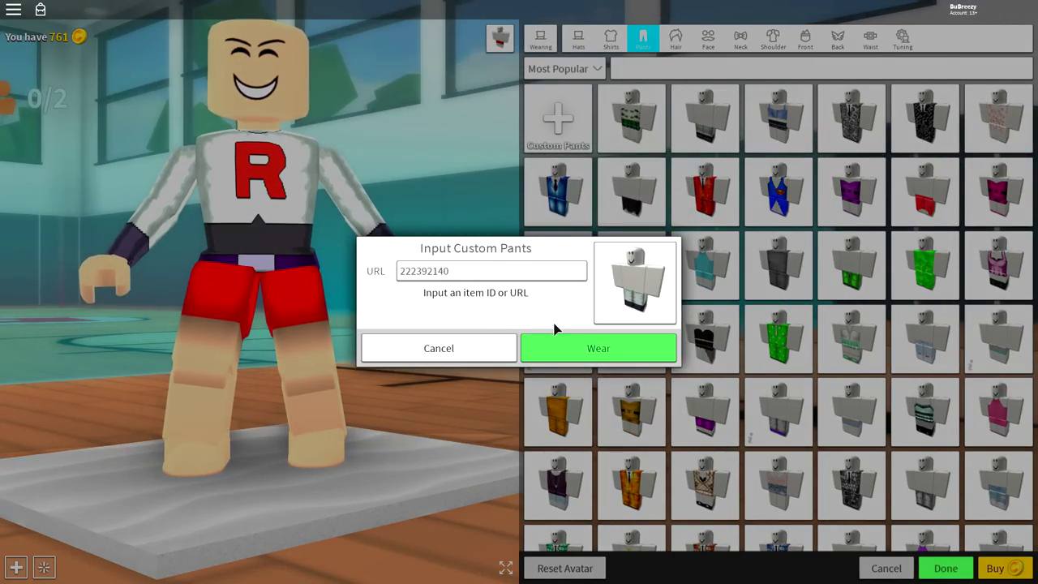
left_click(592, 349)
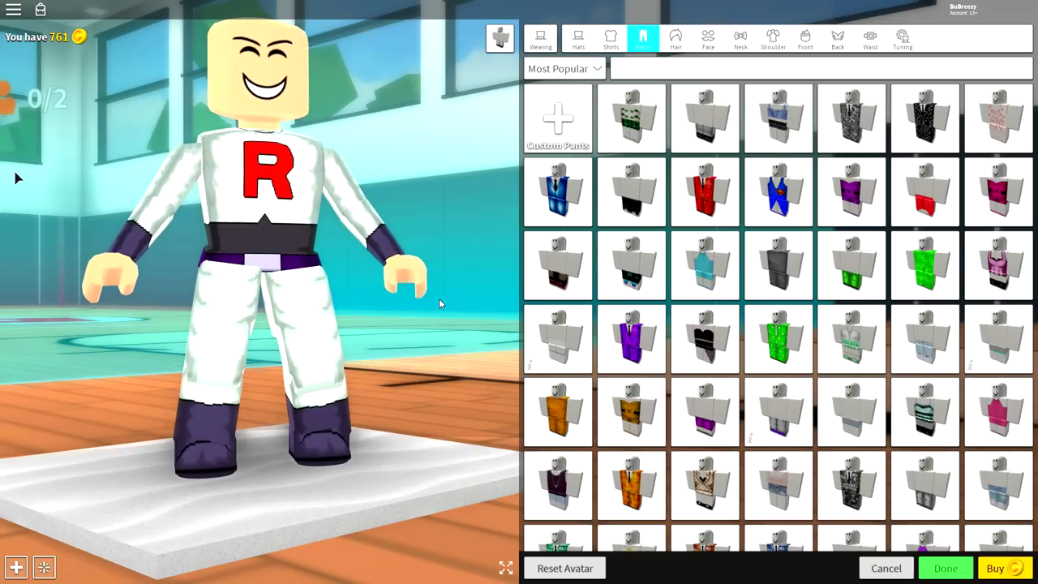
left_click(546, 40)
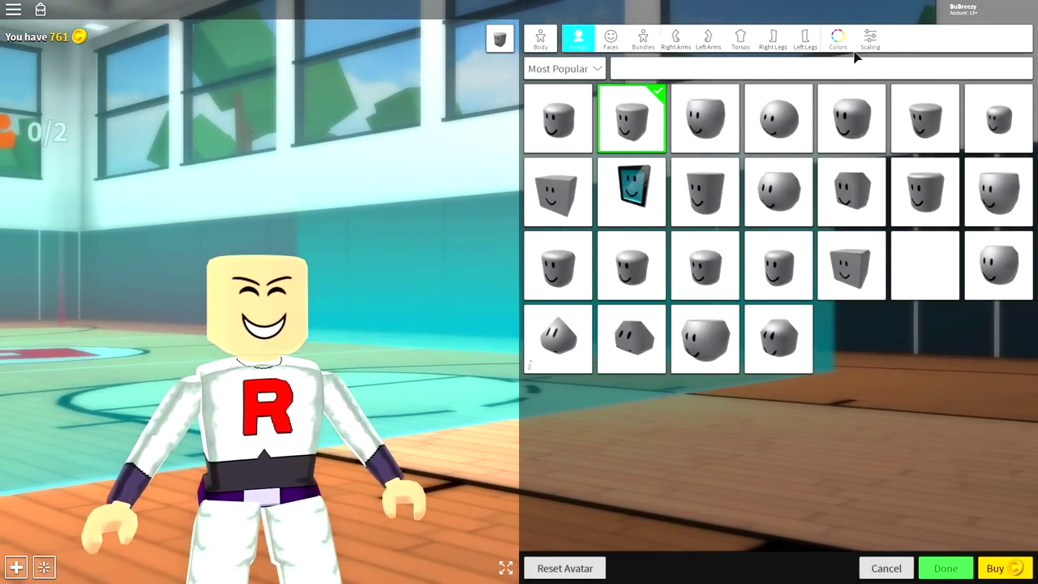
Set the avatar's skin tone to peach
left_click(836, 37)
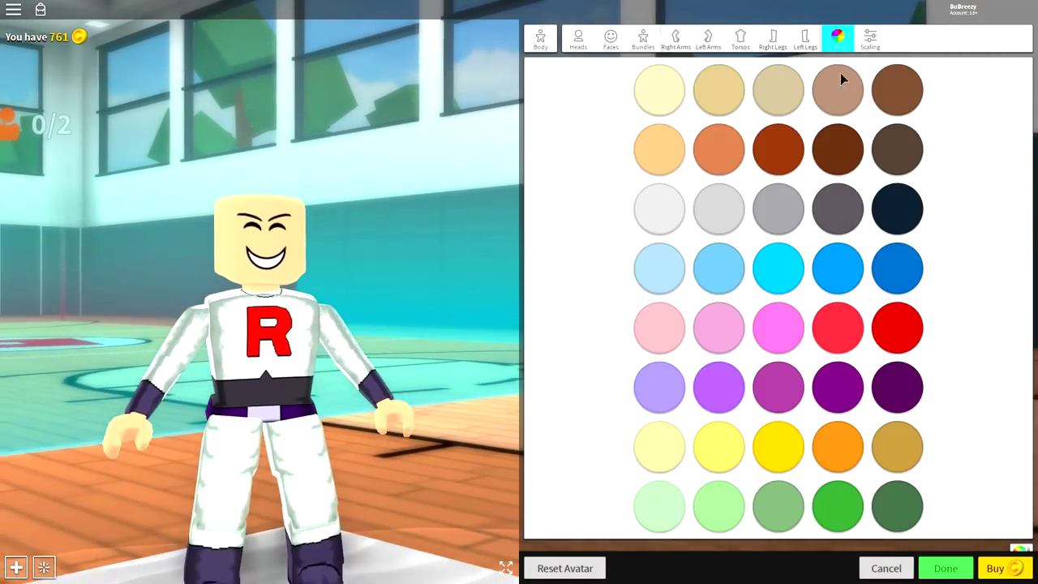
left_click(679, 149)
left_click(714, 149)
left_click(667, 149)
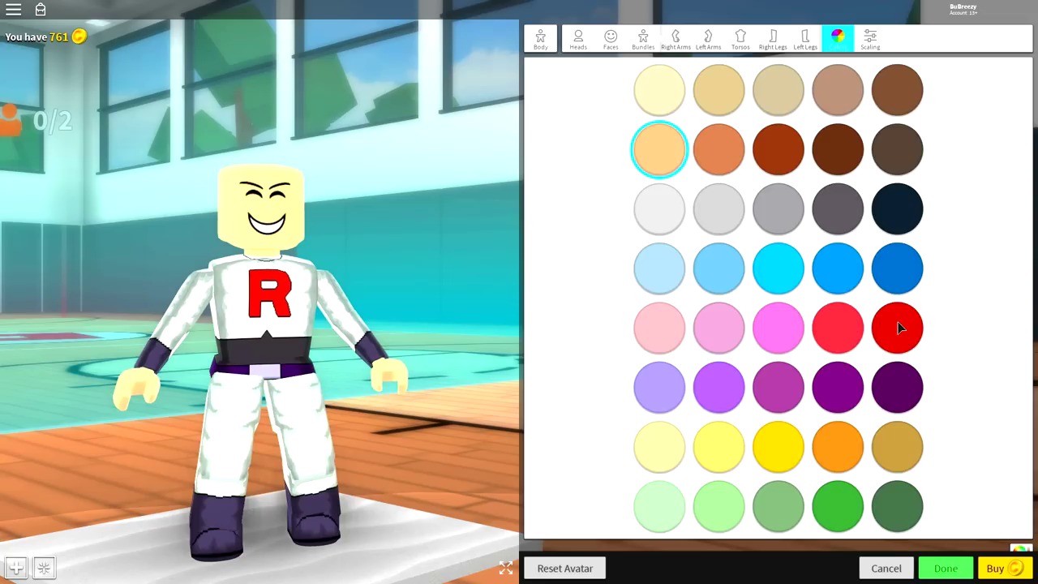
Colour both arms dark purple with the colour wheel so the hands look gloved
left_click(1021, 550)
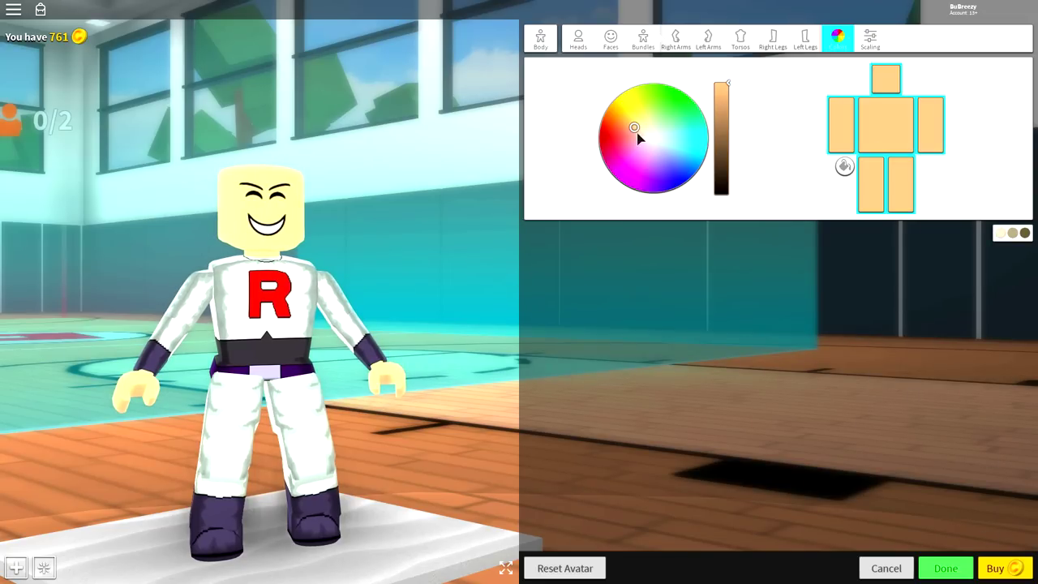
left_click(835, 129)
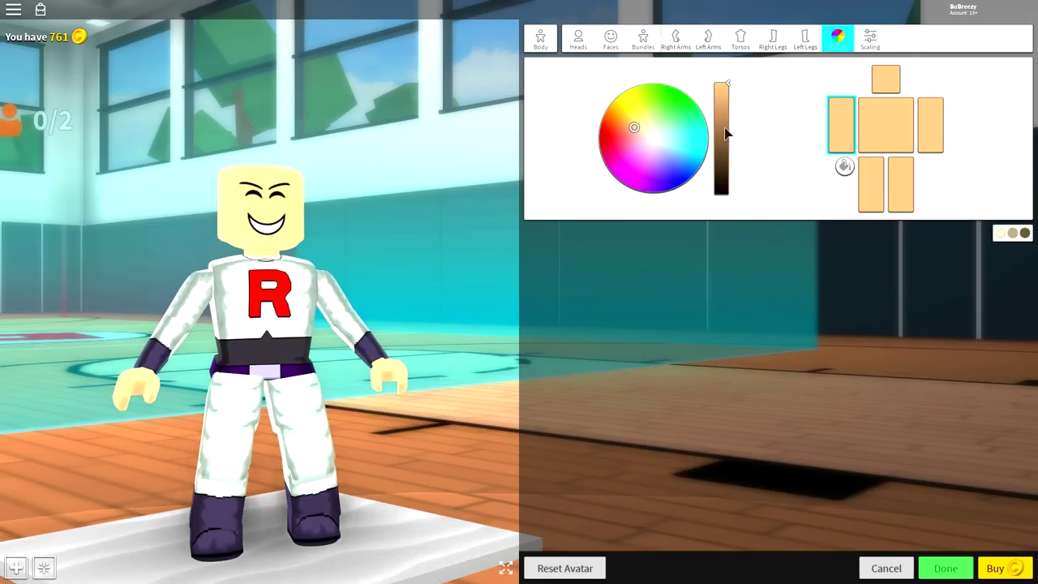
mouse_move(639, 132)
left_mouse_down()
mouse_move(640, 162)
mouse_move(651, 152)
left_mouse_up()
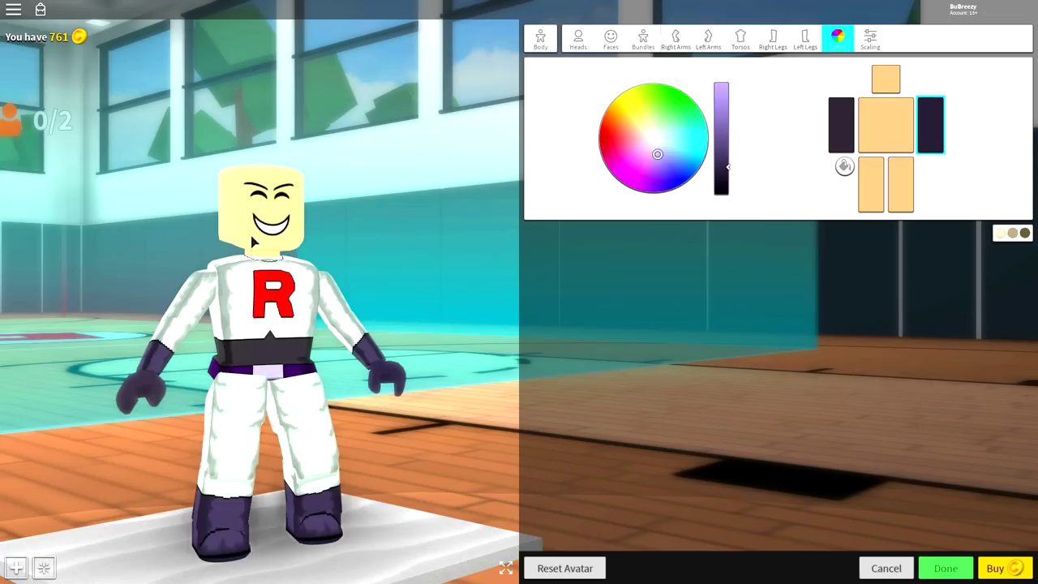
left_click(610, 40)
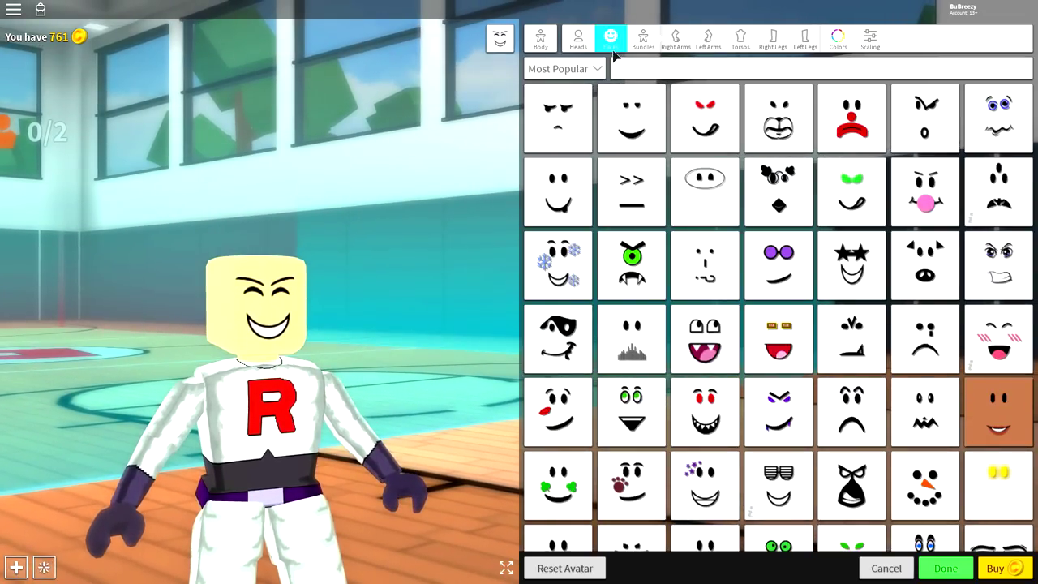
Give the avatar the angry face with purple eyes and gritted teeth
left_click(998, 265)
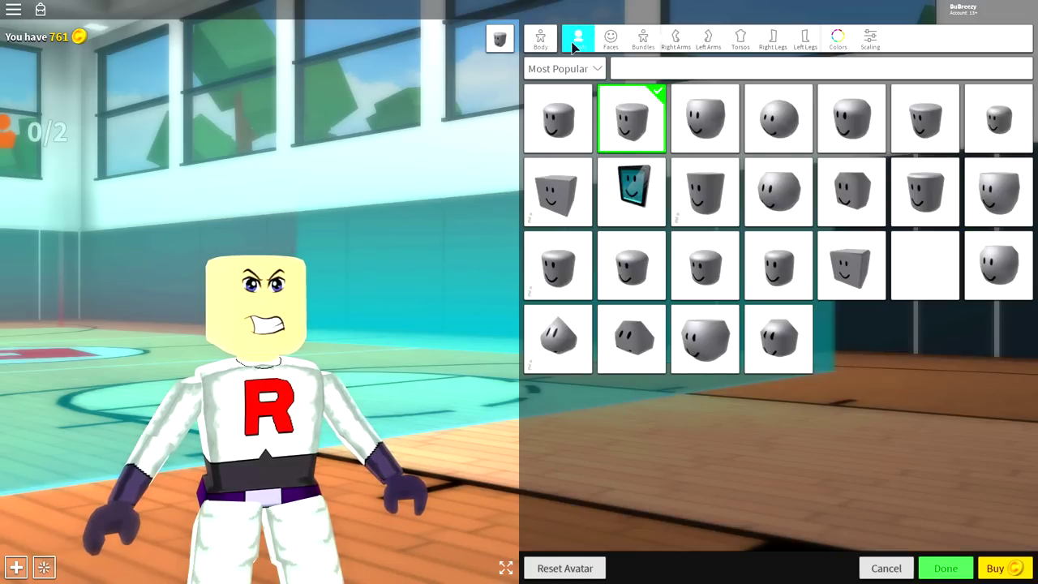
left_click(547, 39)
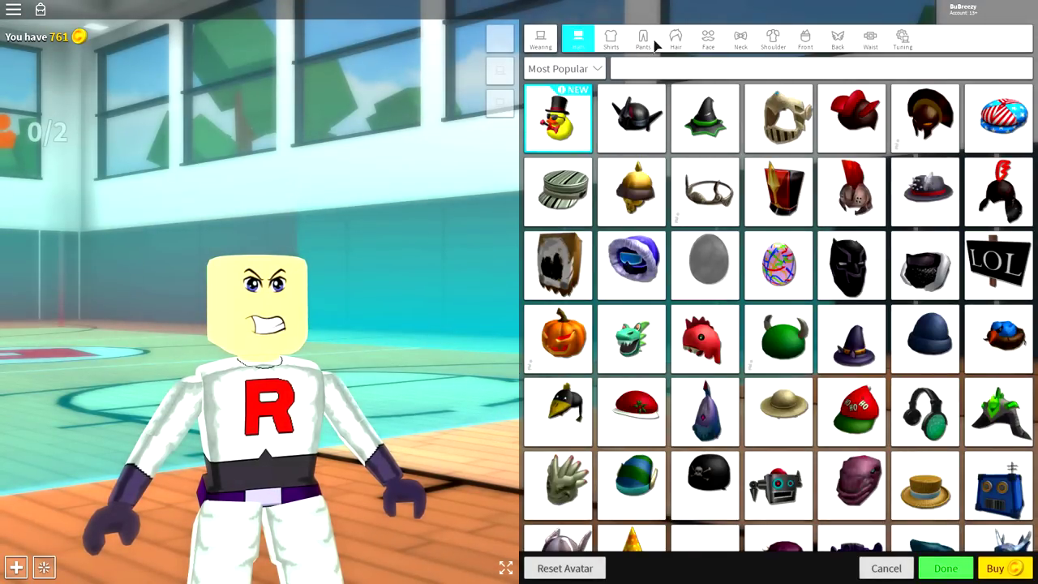
Preview the golden cone hair, sunglasses hair and green-eared mask hair, removing each
left_click(707, 41)
left_click(679, 42)
left_click(699, 145)
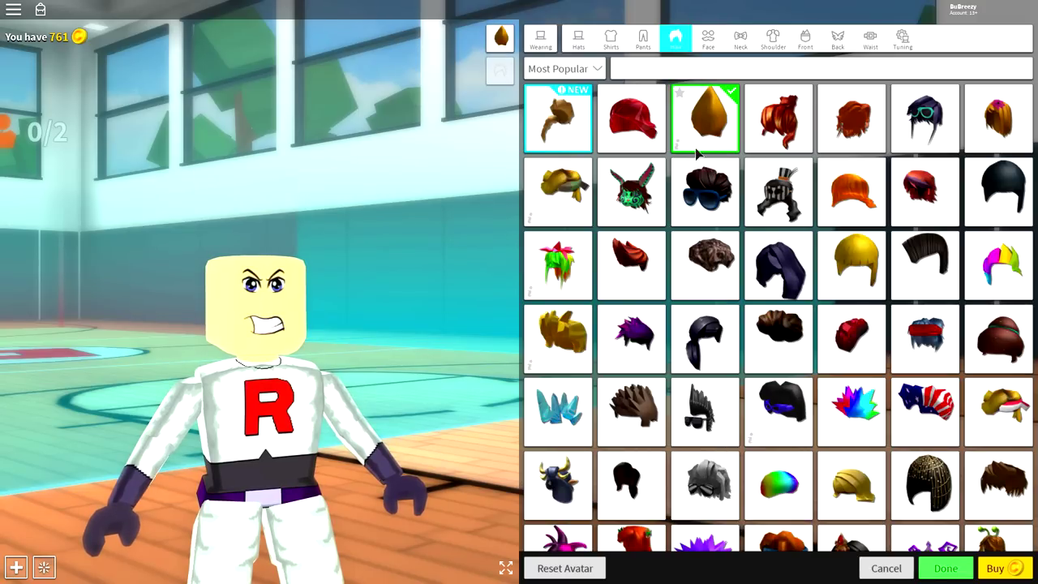
left_click(707, 131)
left_click(707, 191)
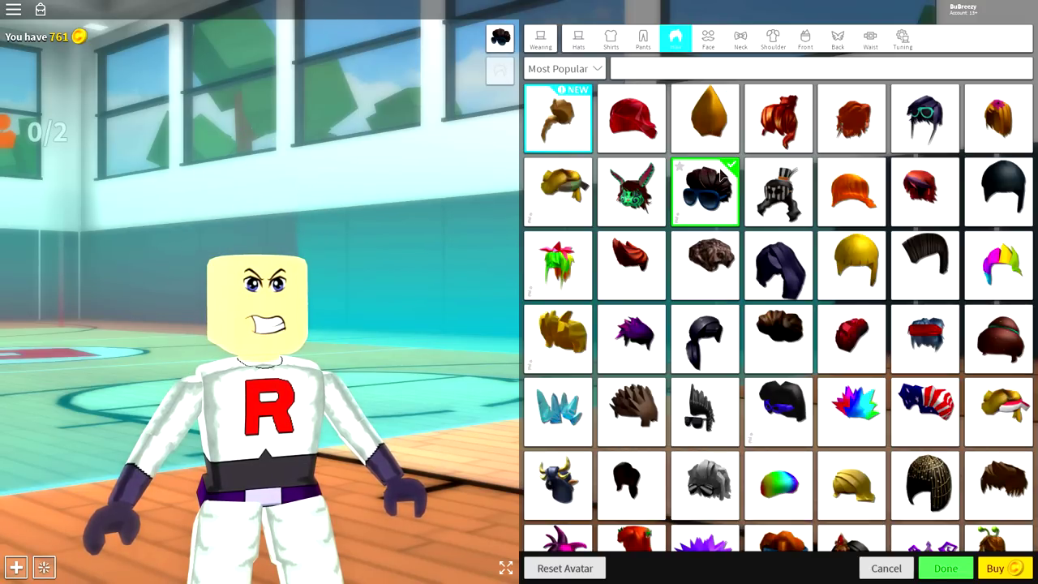
left_click(709, 193)
left_click(654, 188)
left_click(654, 188)
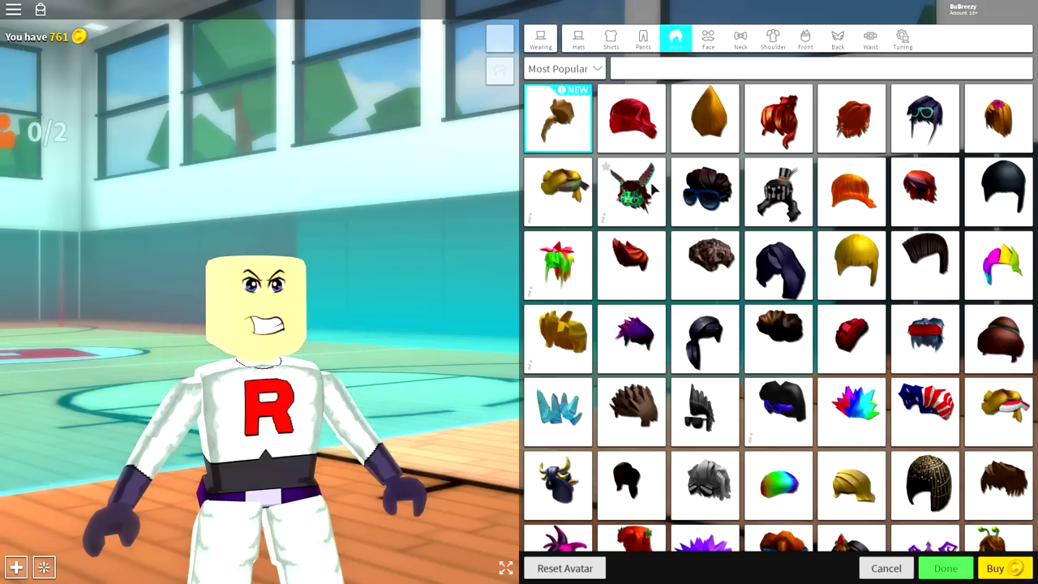
Try the purple, brown and rainbow afro hair, then equip the spiky pink hair
left_click(640, 349)
left_click(641, 349)
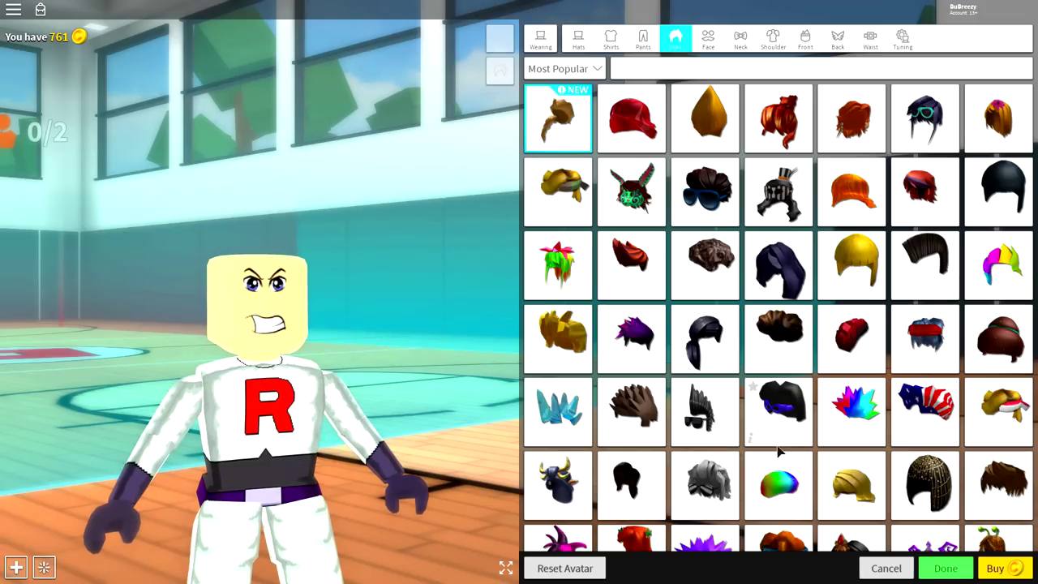
left_click(785, 334)
left_click(780, 360)
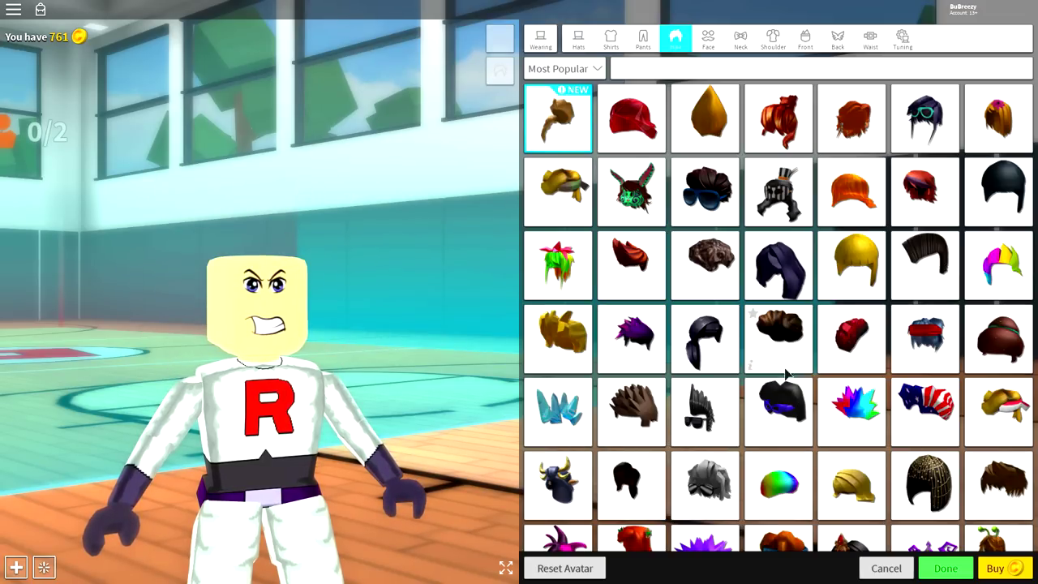
left_click(787, 474)
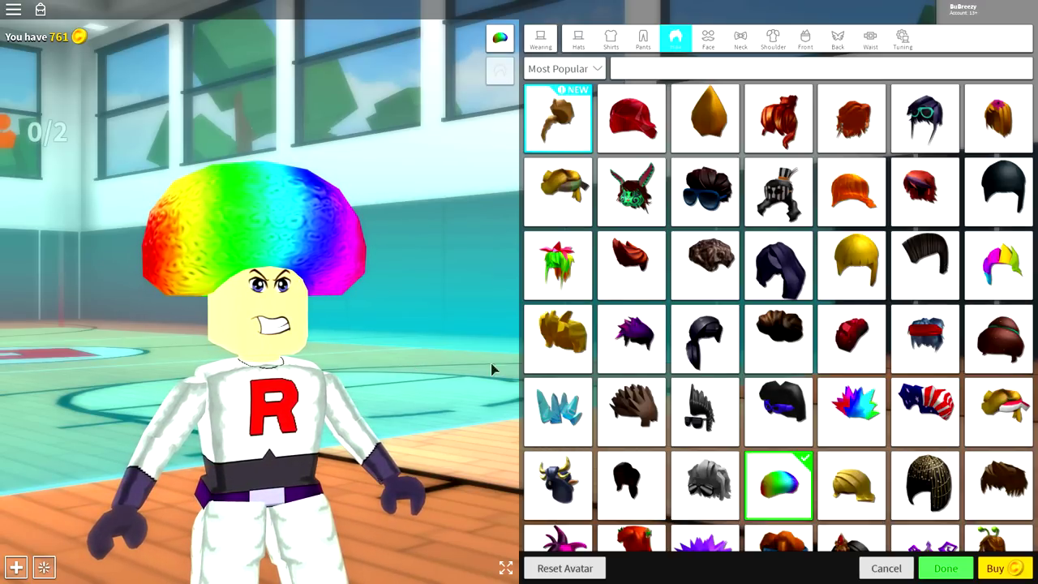
scroll(649, 391, "down", 10)
left_click(632, 138)
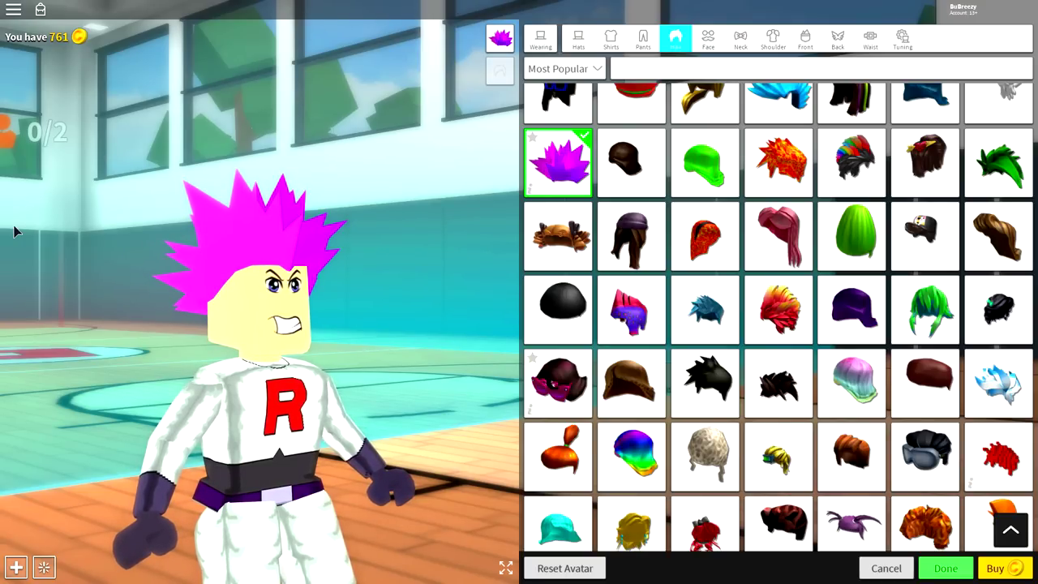
Remove the spiky pink hair and narrow the avatar's width in advanced body scaling
left_click(502, 39)
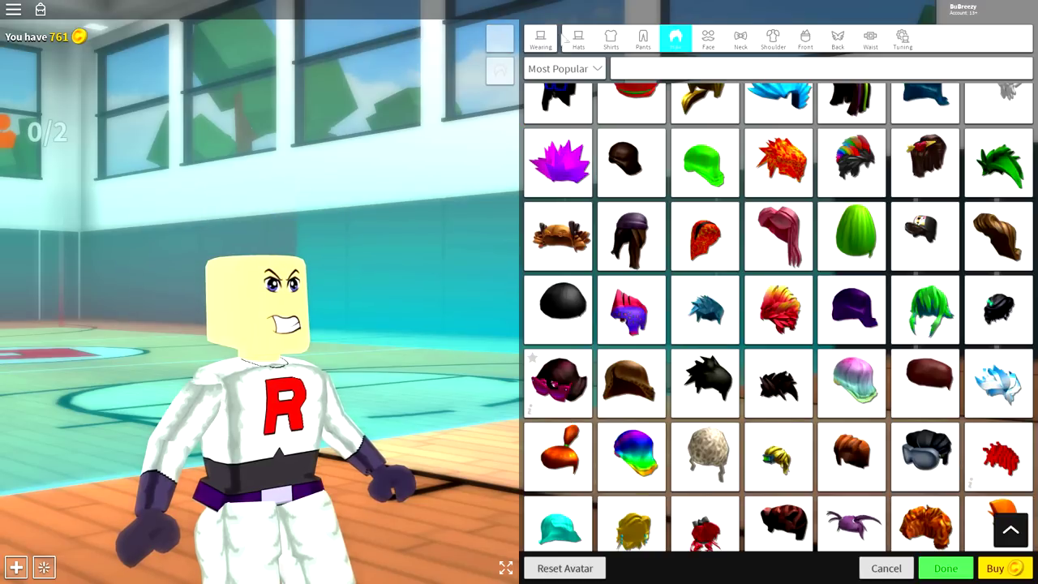
left_click(536, 41)
left_click(572, 42)
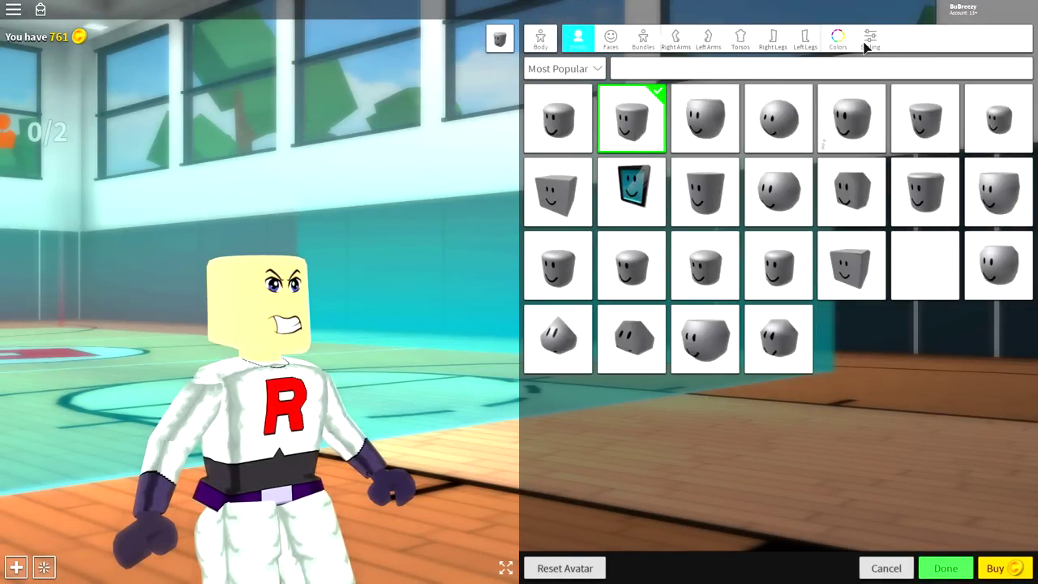
left_click(868, 41)
left_click(781, 134)
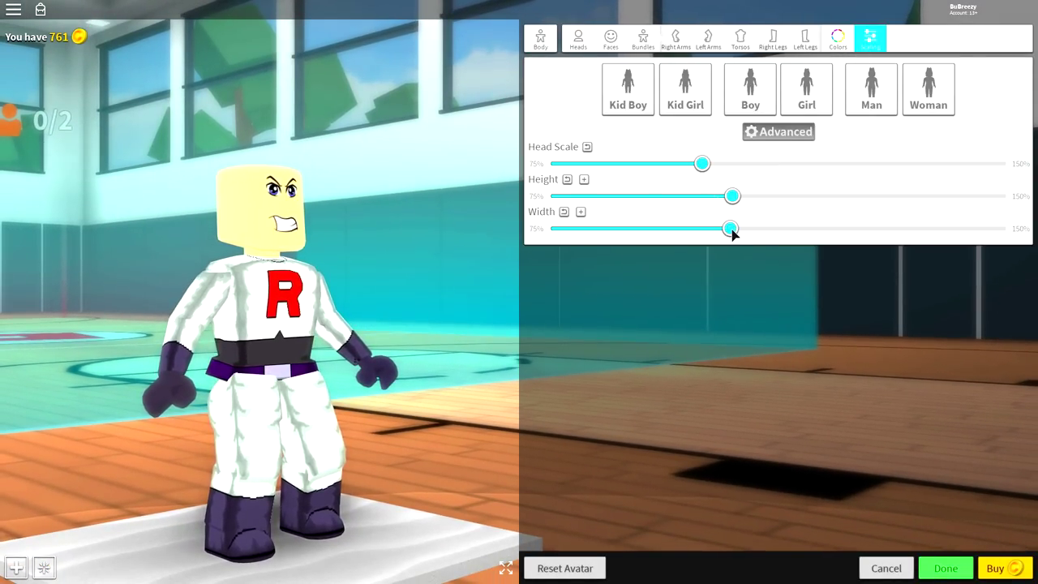
left_click_drag(732, 231, 661, 231)
left_click_drag(733, 196, 740, 196)
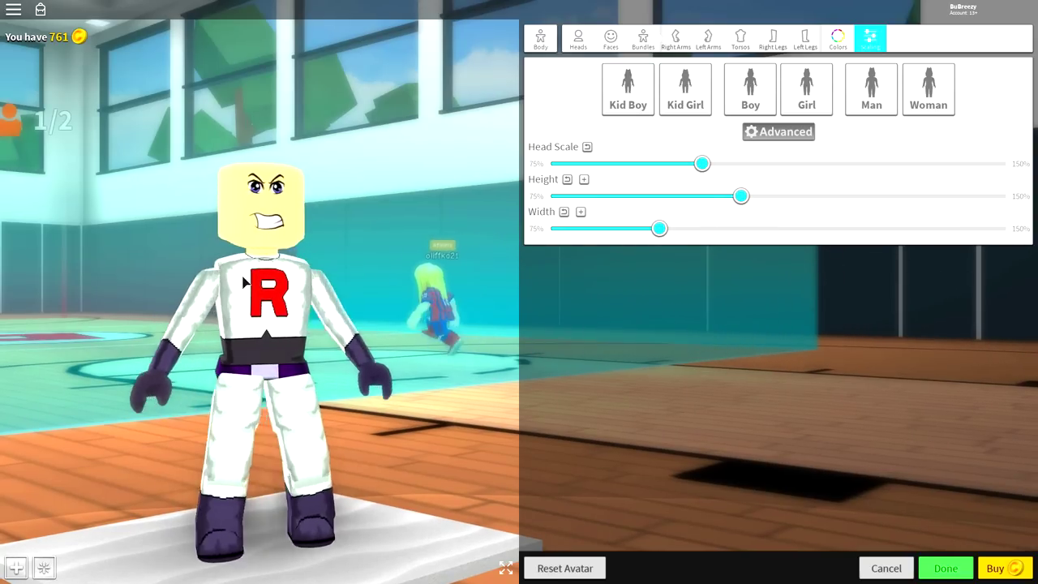
left_click(538, 42)
left_click(542, 39)
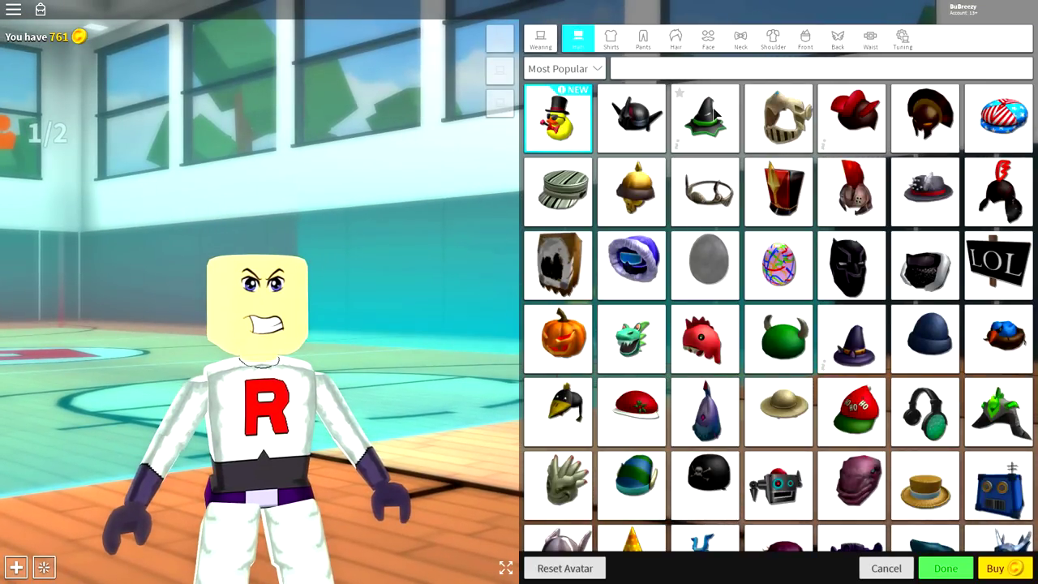
Wear custom pants 222392092, white shorts with purple boots, and spin the avatar to check the back
left_click(612, 39)
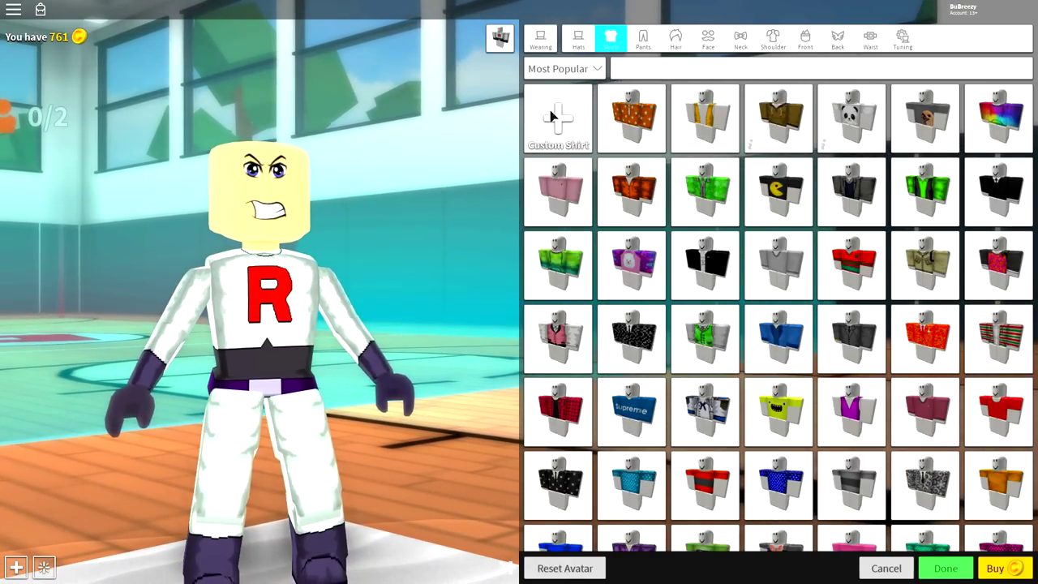
left_click(642, 40)
left_click(551, 121)
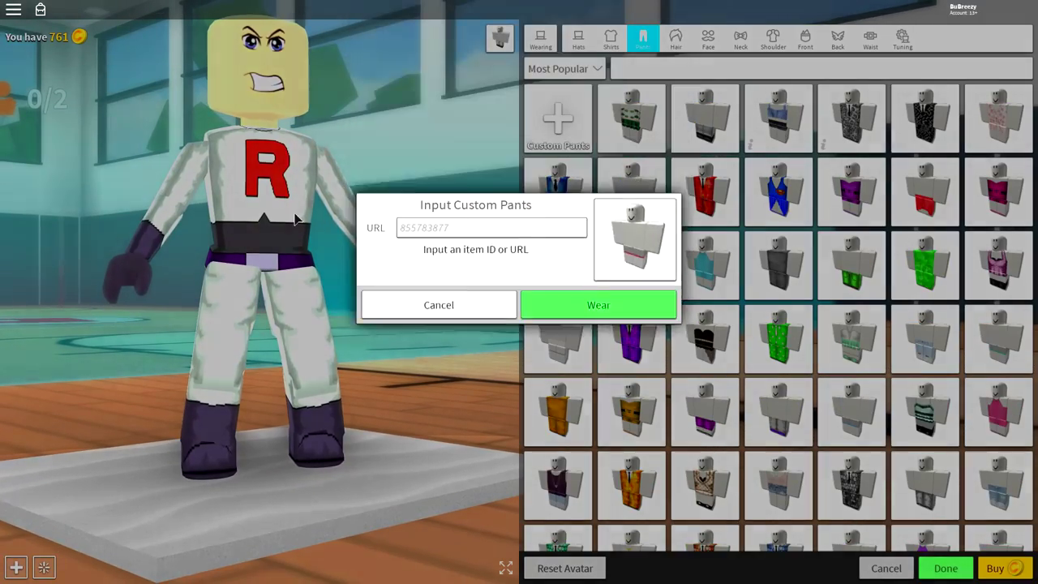
key("Return")
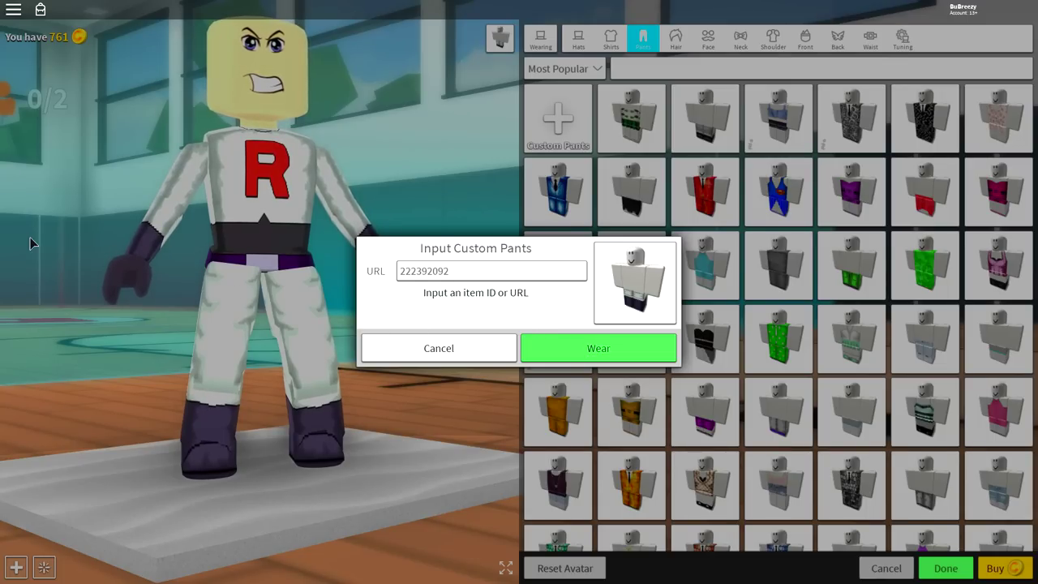
left_click(596, 349)
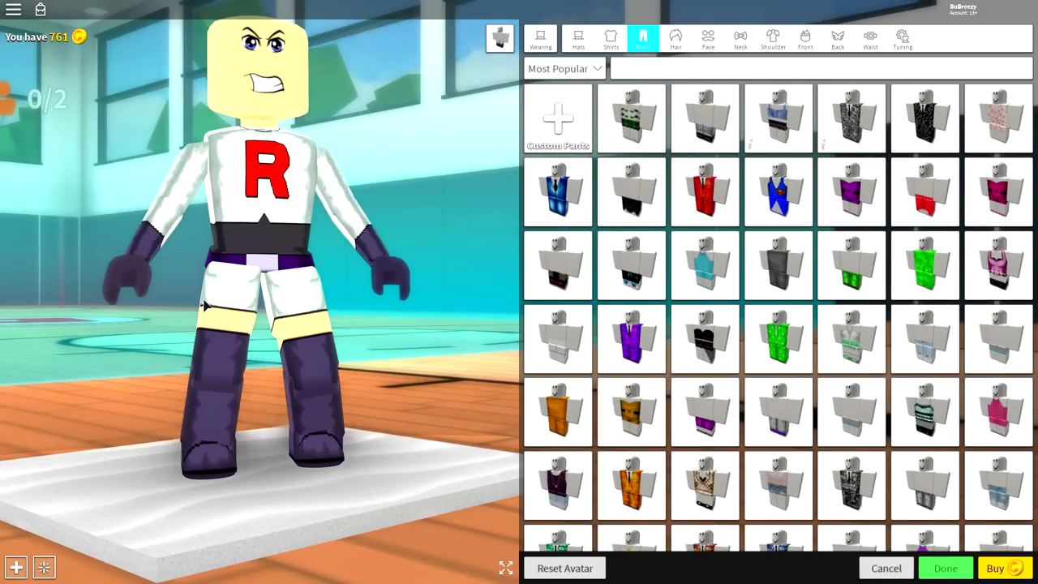
mouse_move(306, 326)
left_mouse_down()
mouse_move(446, 335)
mouse_move(341, 248)
mouse_move(304, 277)
left_mouse_up()
Wear custom shirt 222392032, the cropped white top with the red R
left_click(607, 37)
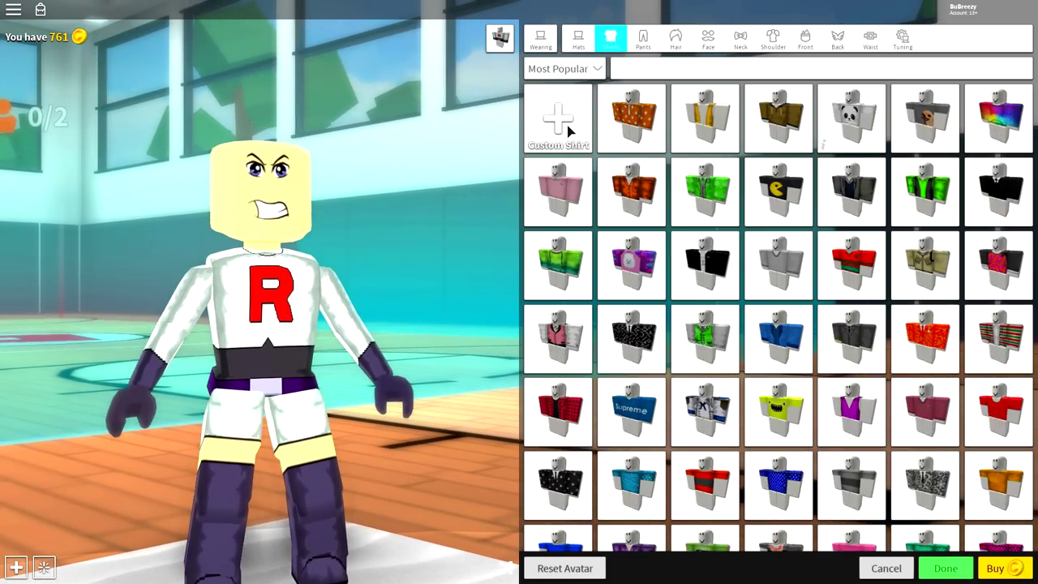
left_click(568, 131)
type("222392032")
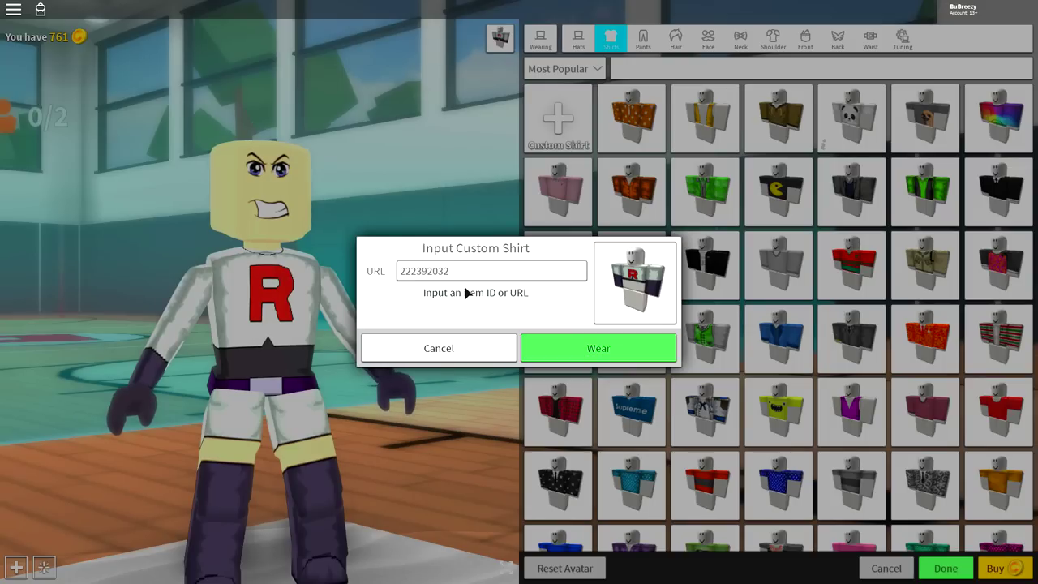
left_click(589, 348)
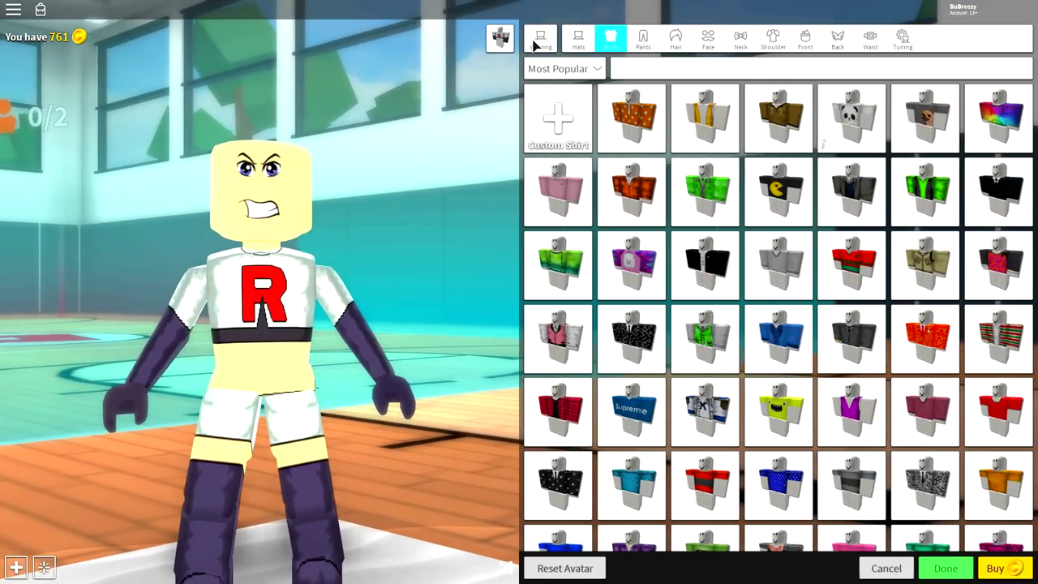
Go to the Body faces catalog and try the blushing face on the avatar
left_click(535, 46)
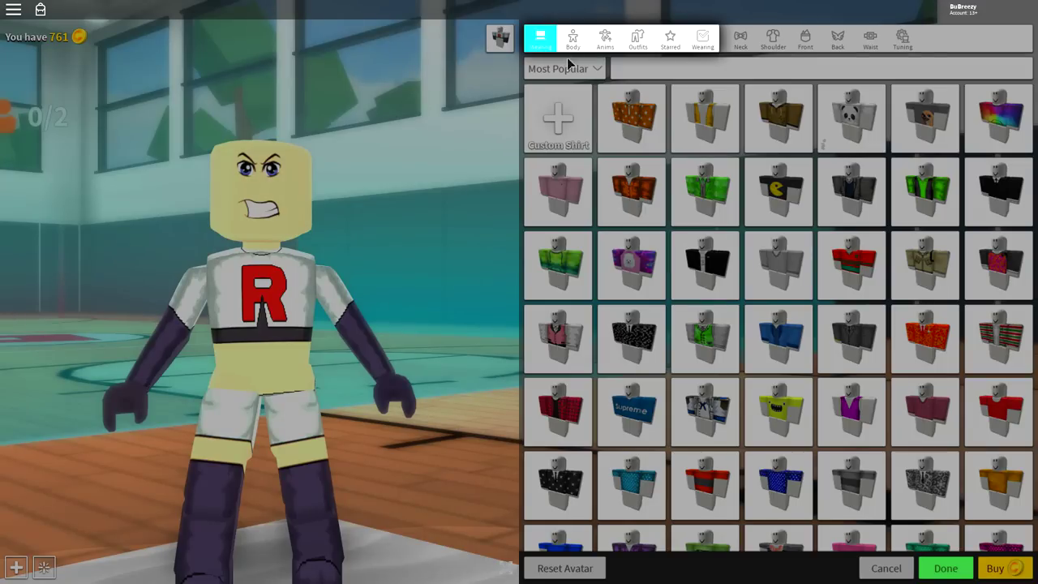
left_click(568, 48)
left_click(614, 44)
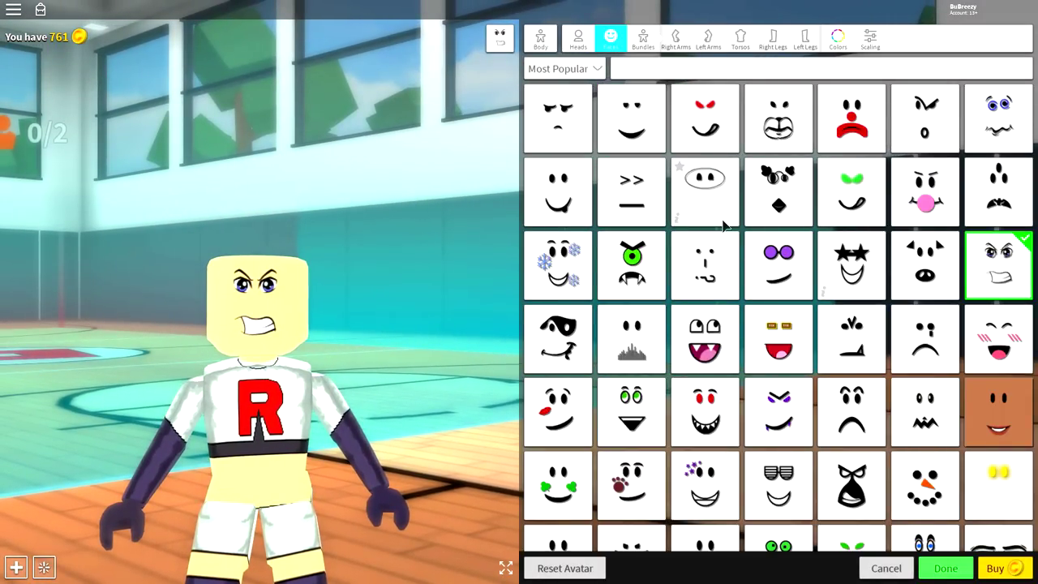
scroll(730, 243, "down", 3)
scroll(998, 260, "up", 1)
left_click(999, 258)
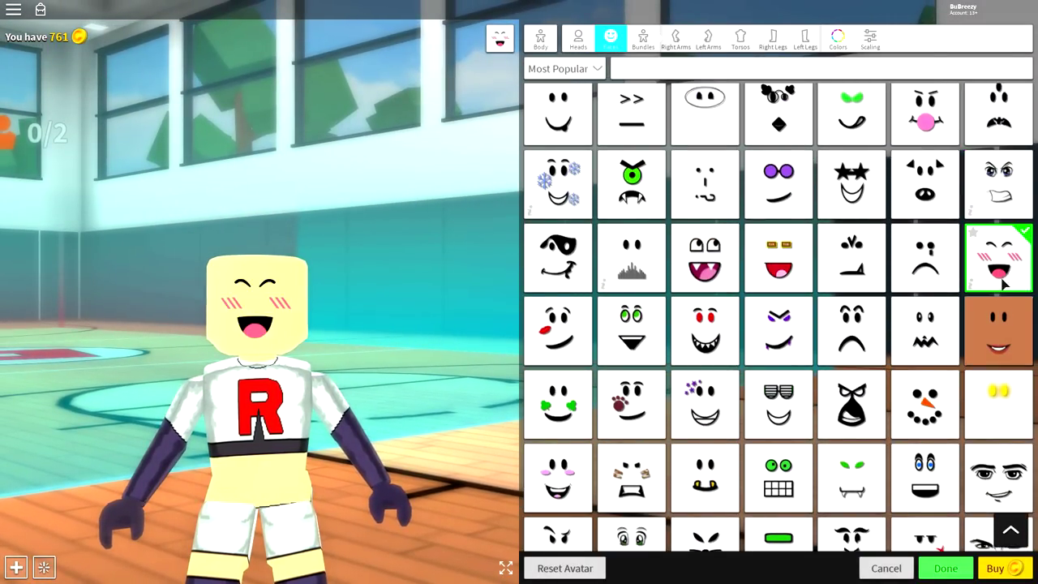
Equip the Kate Face in place of the blushing face and dismiss its details
scroll(999, 393, "down", 3)
scroll(999, 394, "down", 10)
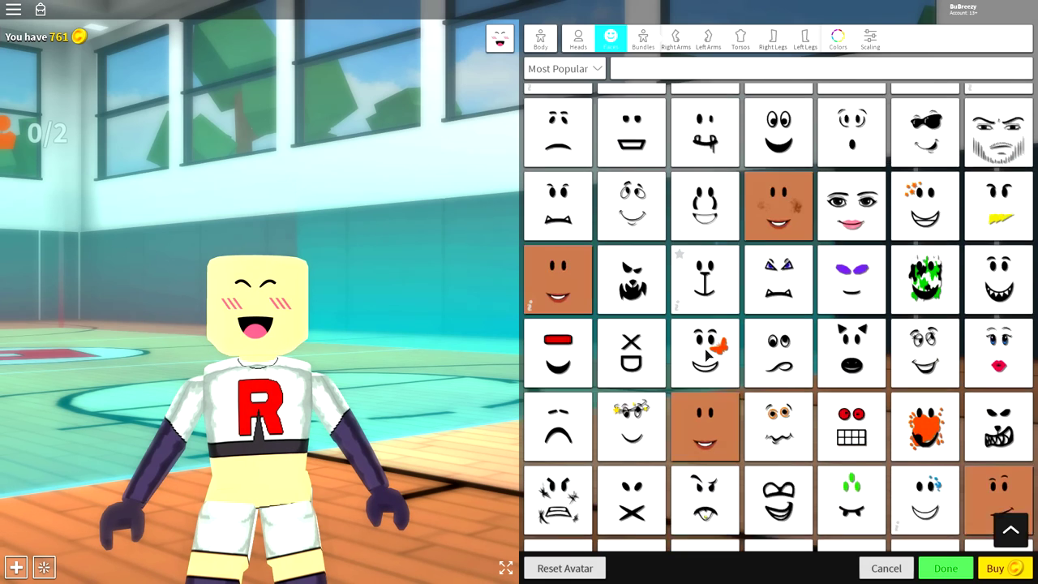
scroll(706, 351, "down", 10)
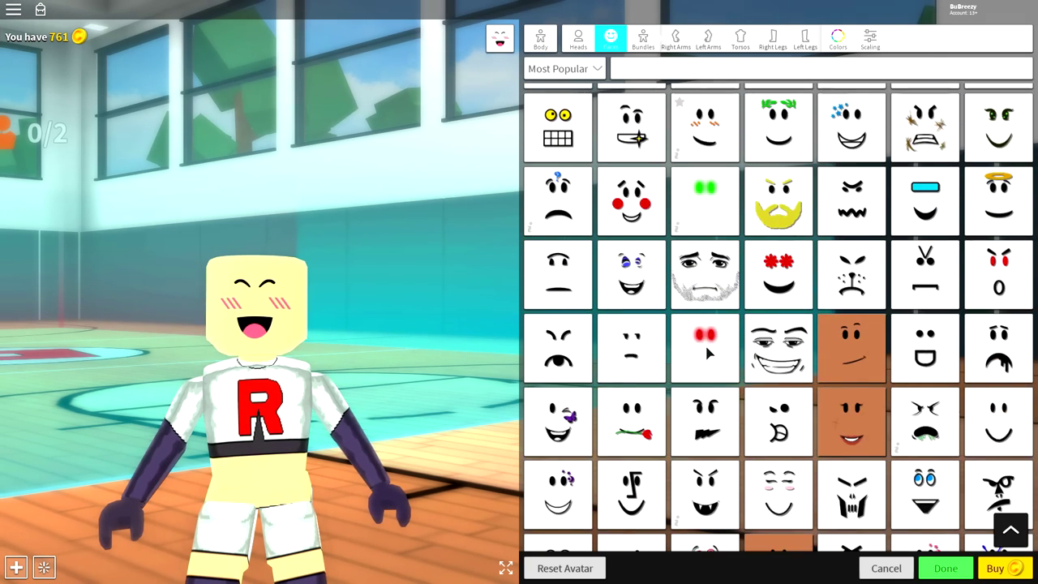
left_click(753, 328)
left_click(753, 328)
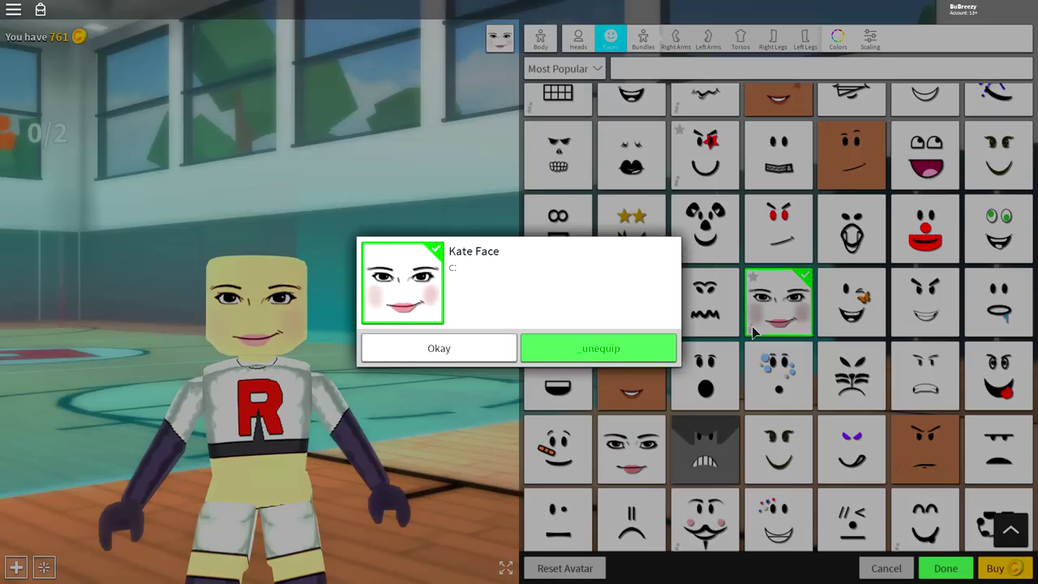
left_click(415, 343)
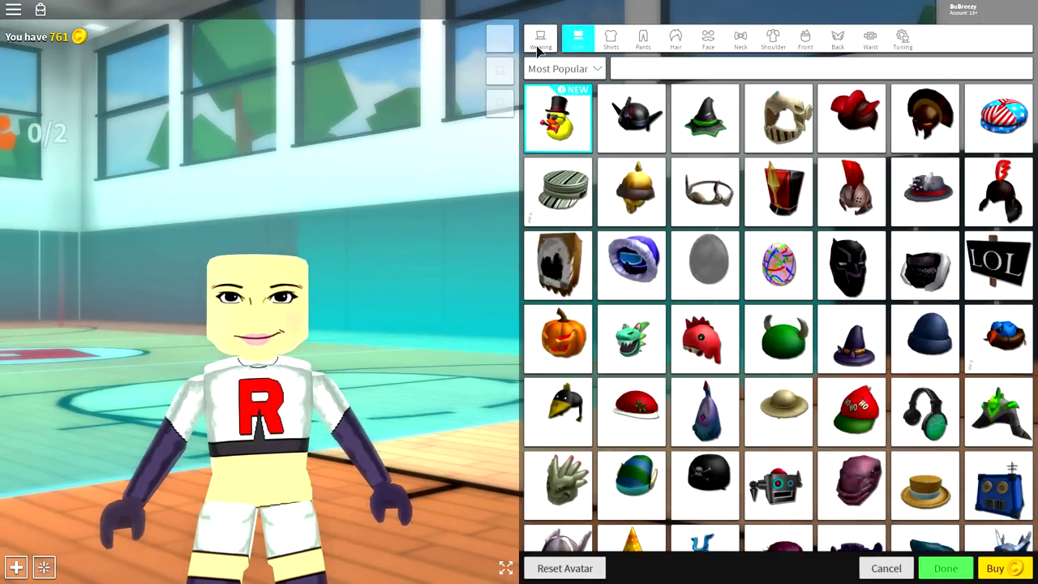
Equip the Long Pastel Hair in pink and turn the avatar to view it from behind
left_click(539, 47)
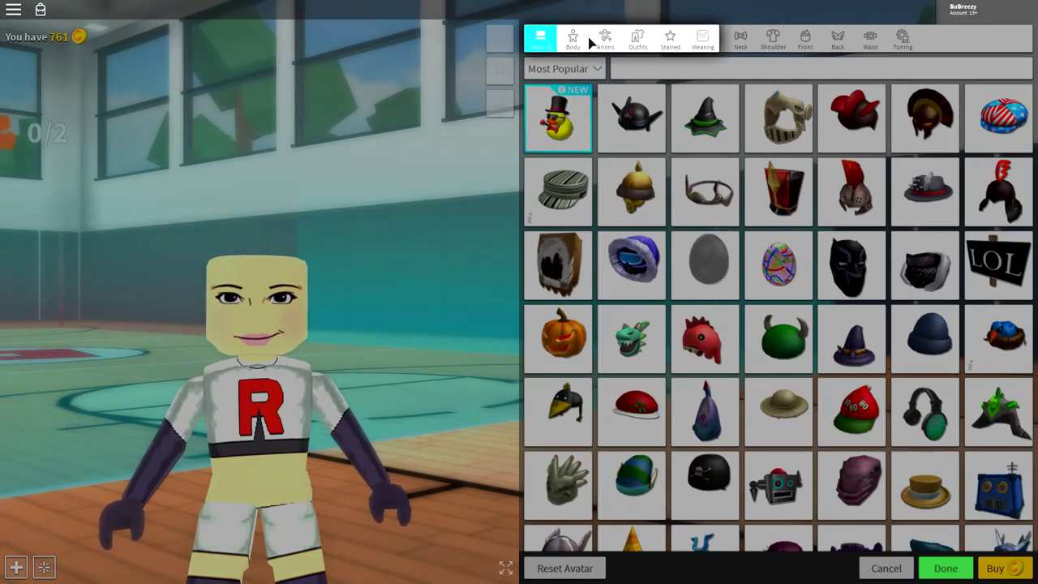
left_click(675, 37)
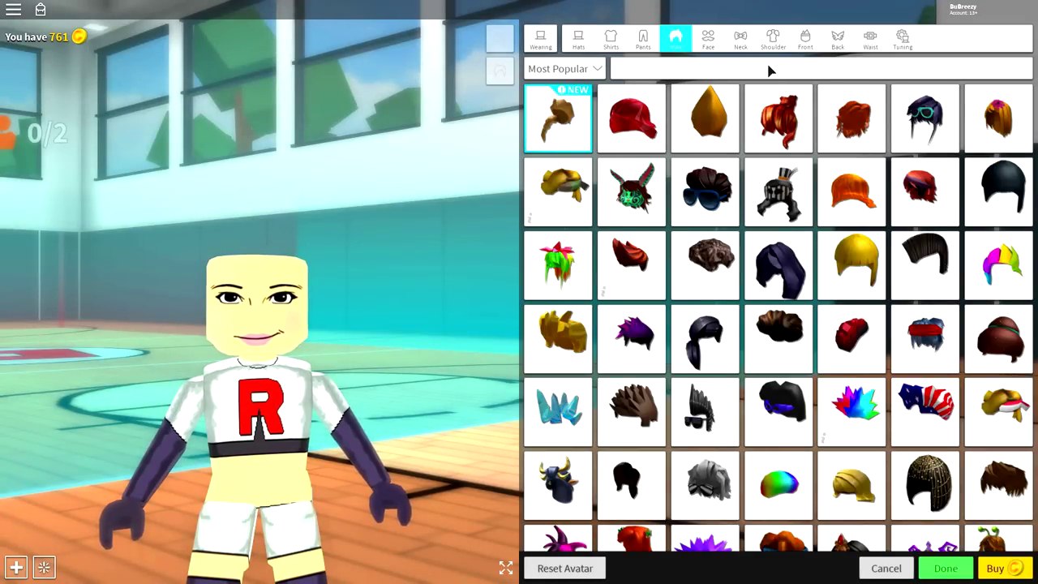
scroll(754, 193, "down", 10)
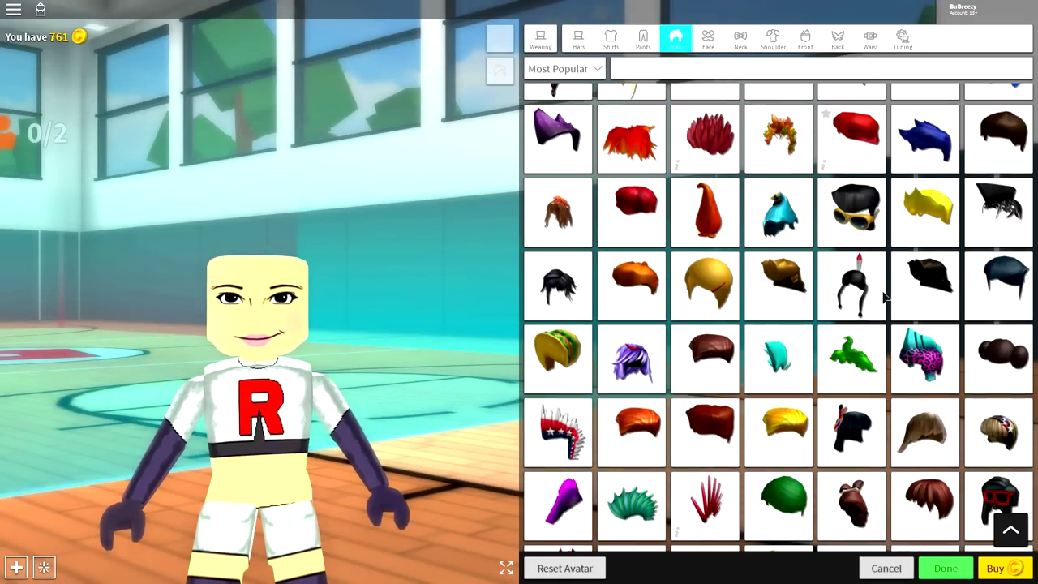
left_click(861, 253)
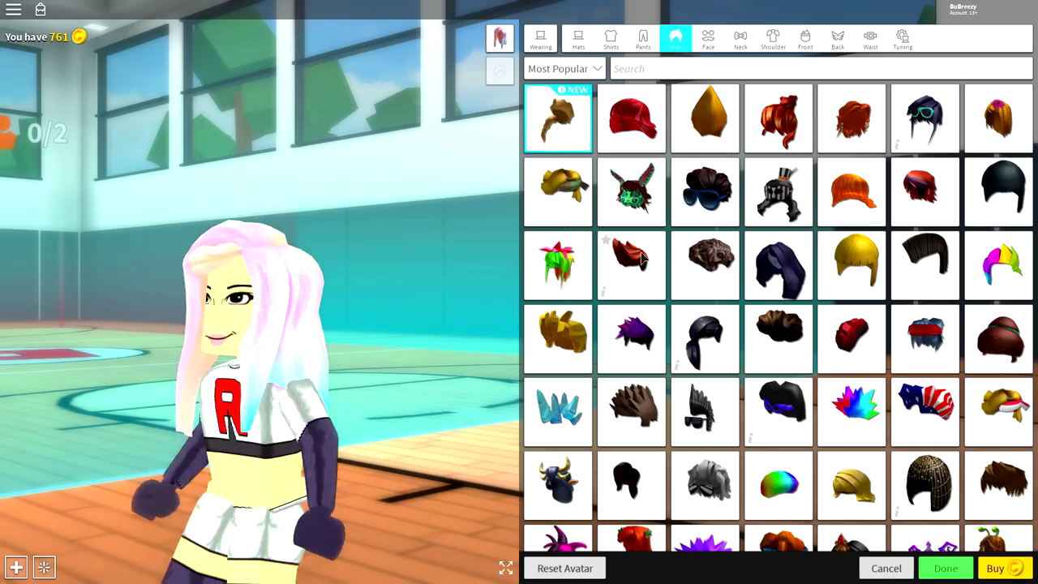
left_click_drag(320, 332, 92, 348)
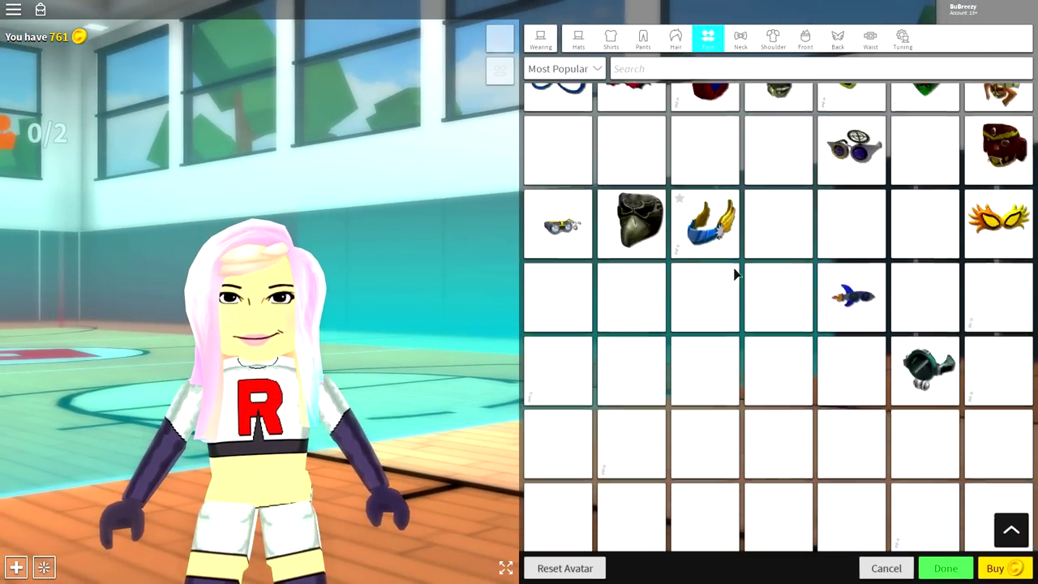
scroll(853, 259, "down", 2)
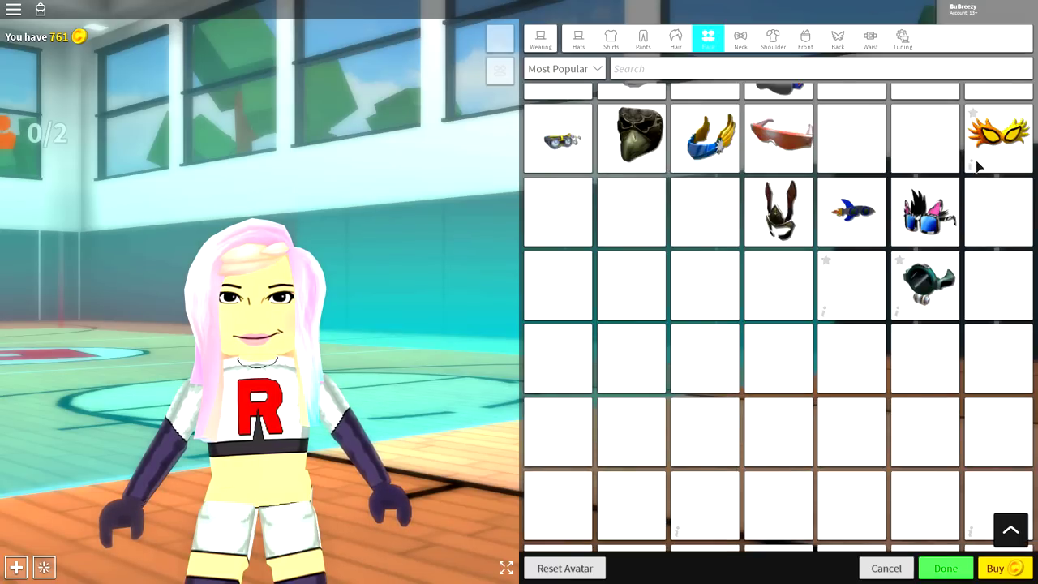
Try the blue shark face accessory on the avatar
left_click(868, 213)
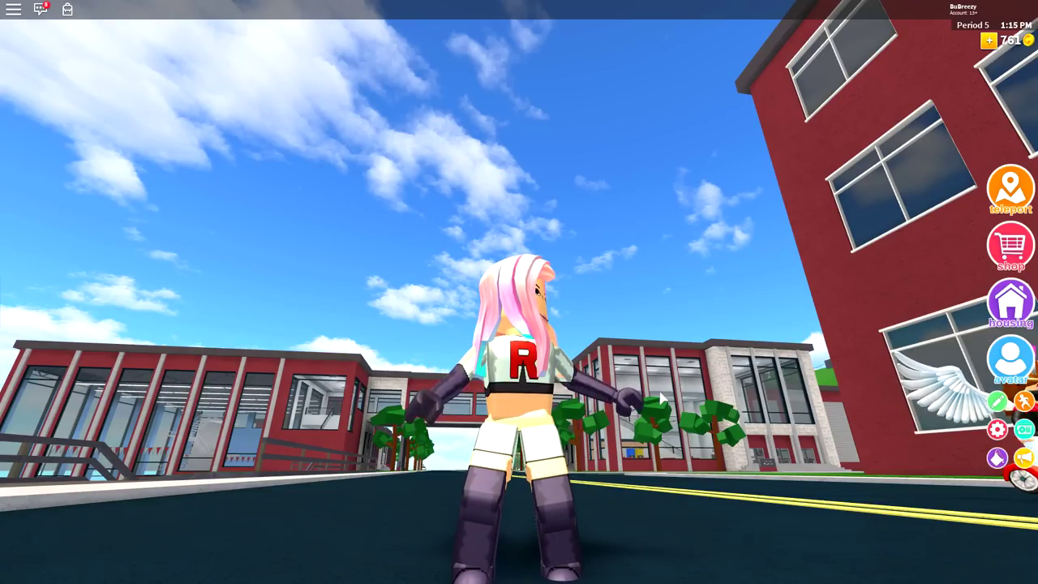
Walk and jump the avatar down the street into the pink-lit lounge
key("s")
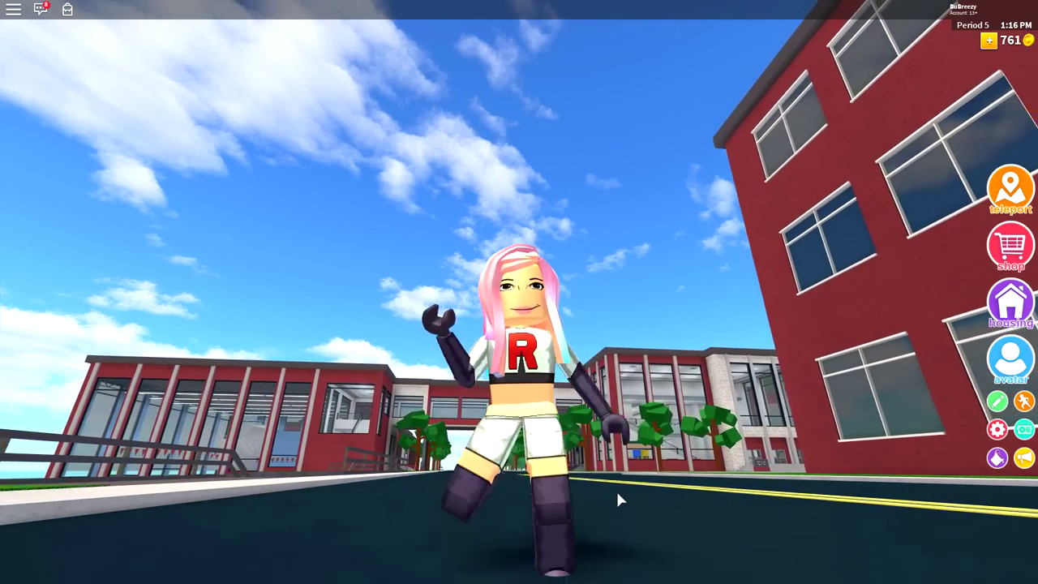
key("space")
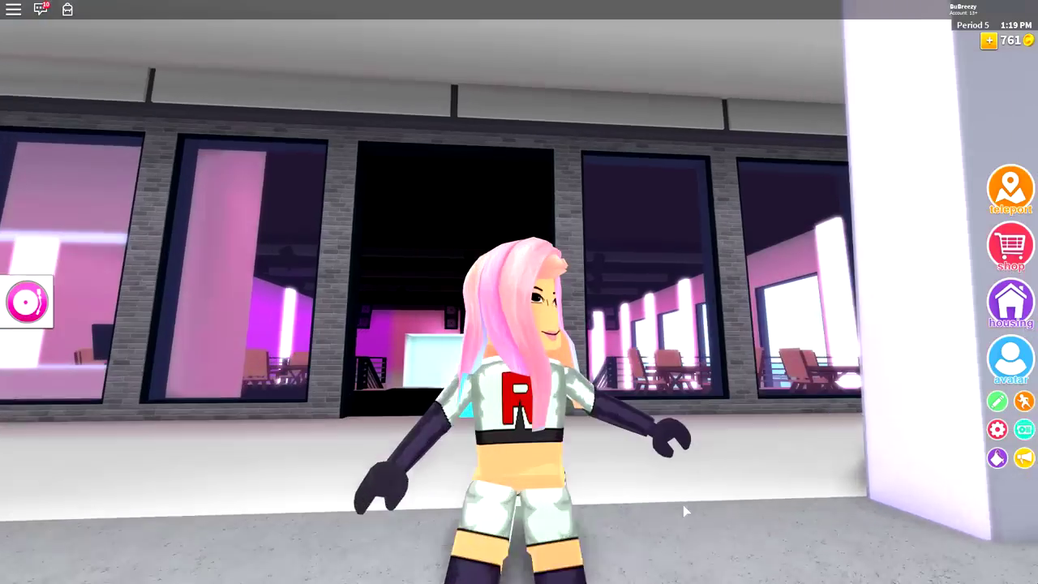
key("s")
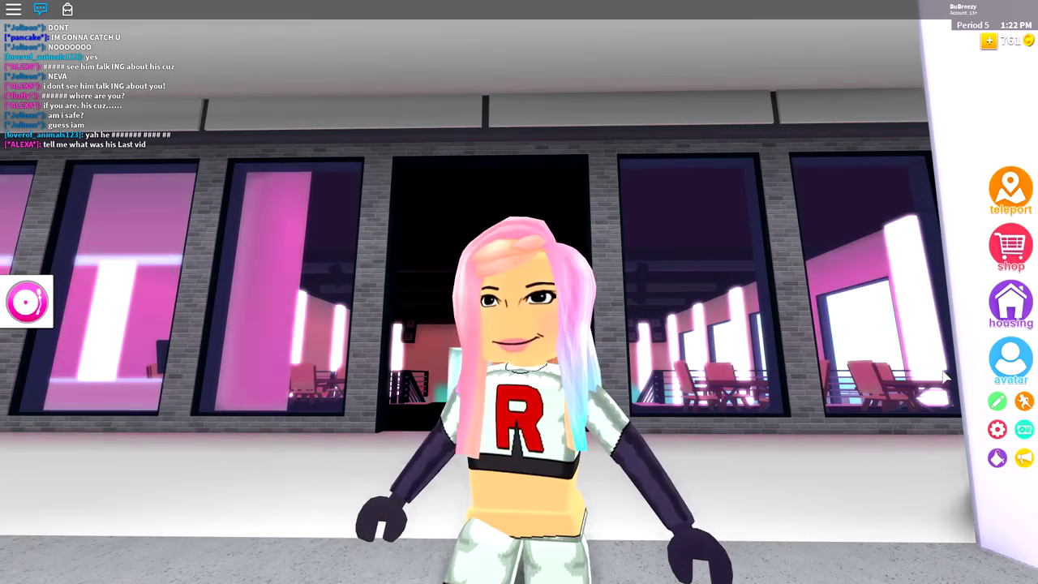
key("w")
key("s")
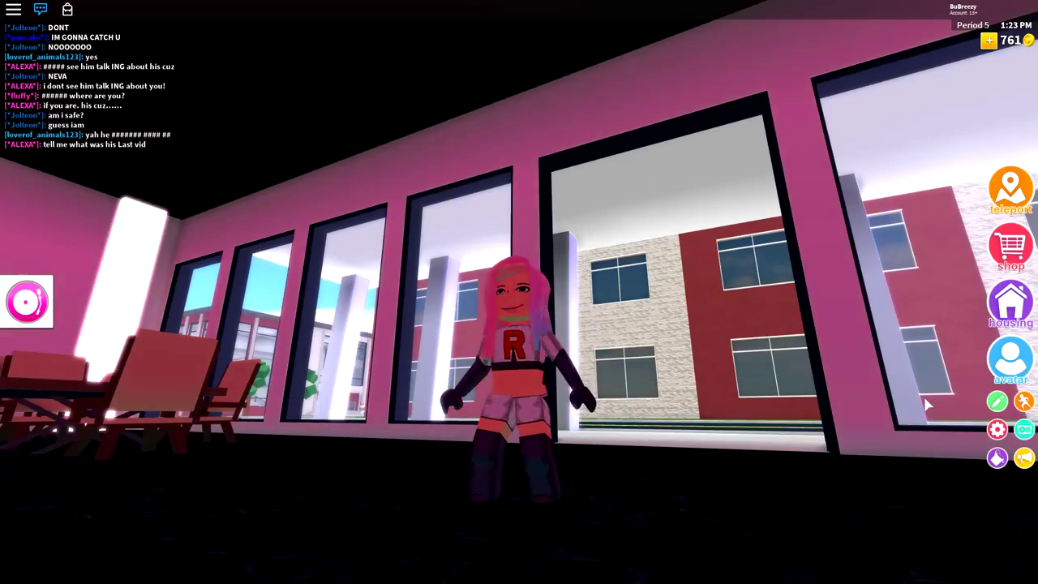
key("s")
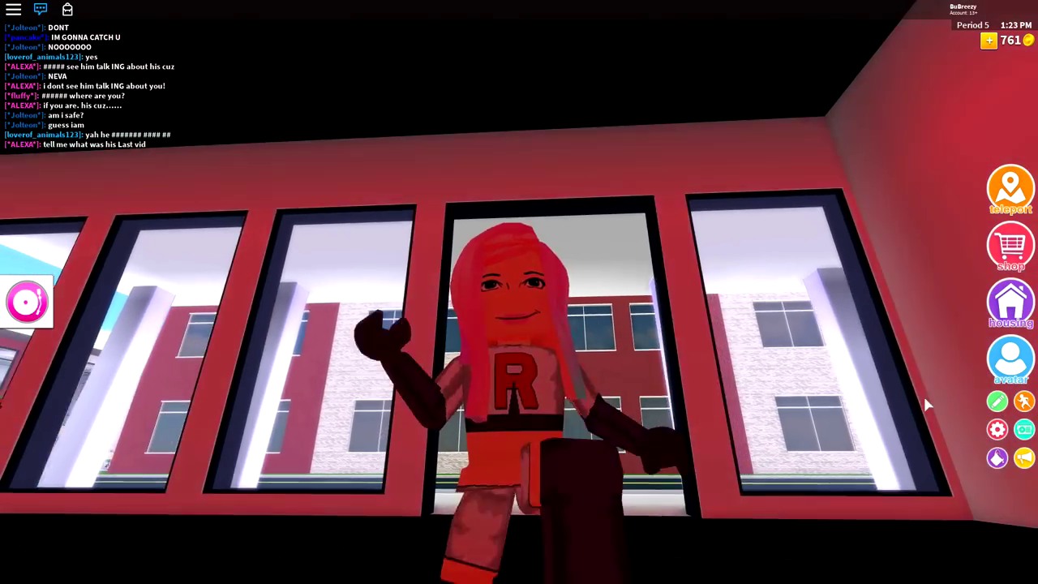